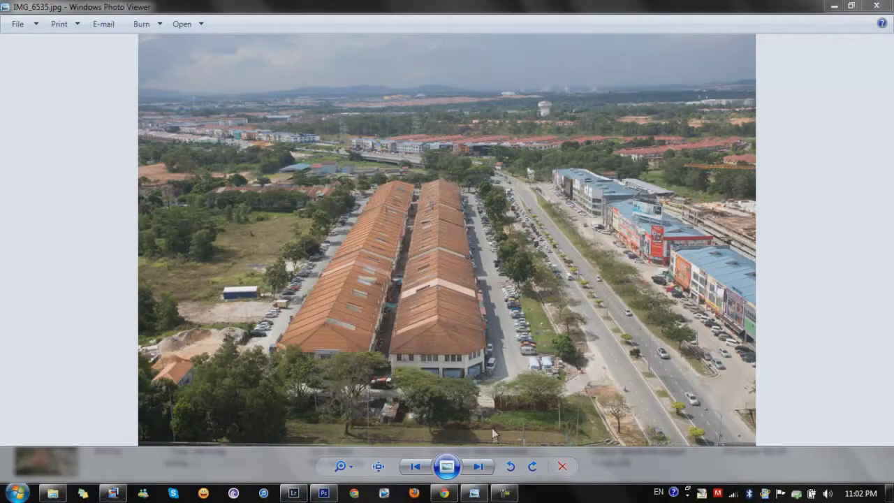
View the edited image edit1.jpg after the original photo and switch to Lightroom
left_click(482, 464)
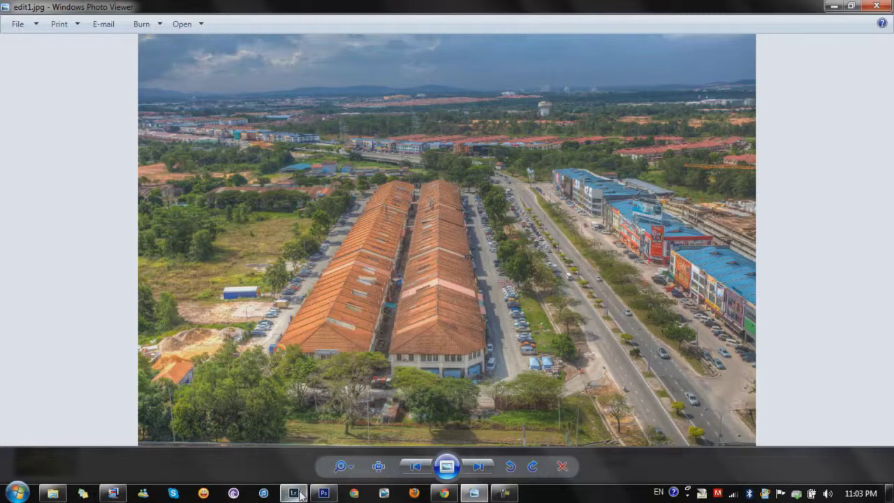
mouse_move(295, 492)
left_click(293, 451)
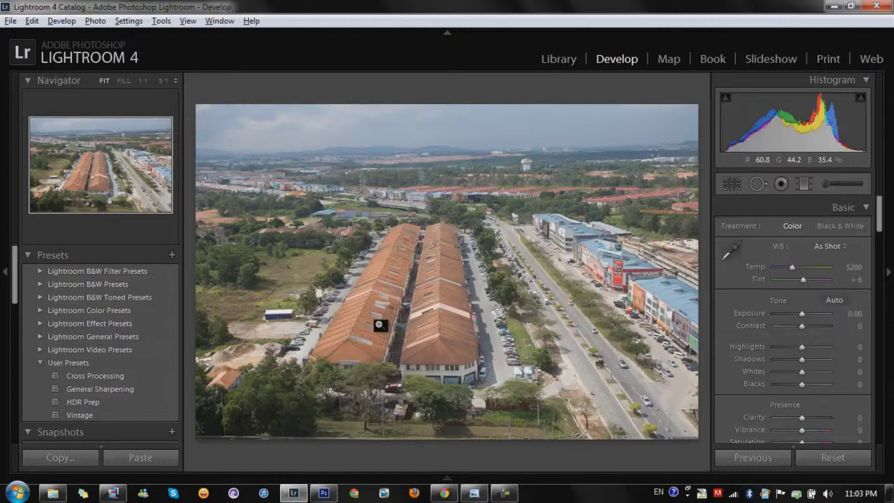
Show the photo's file name and camera settings over the image, and hide them again
key("i")
key("i")
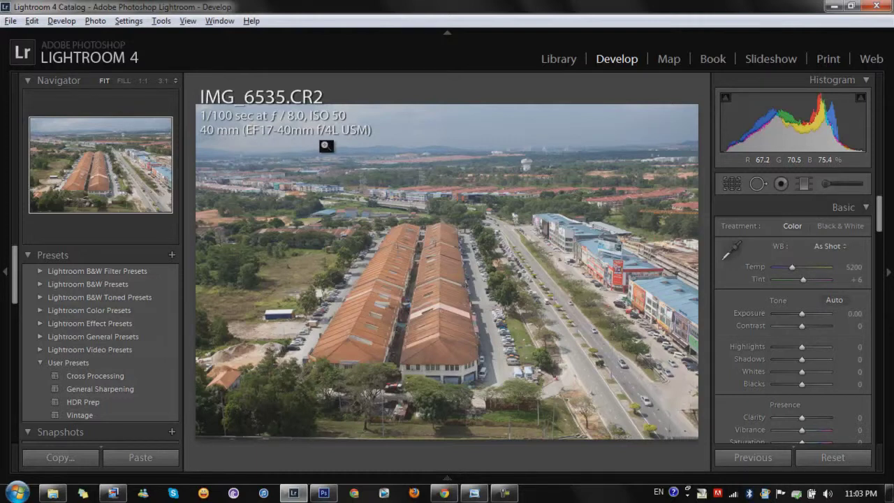
key("i")
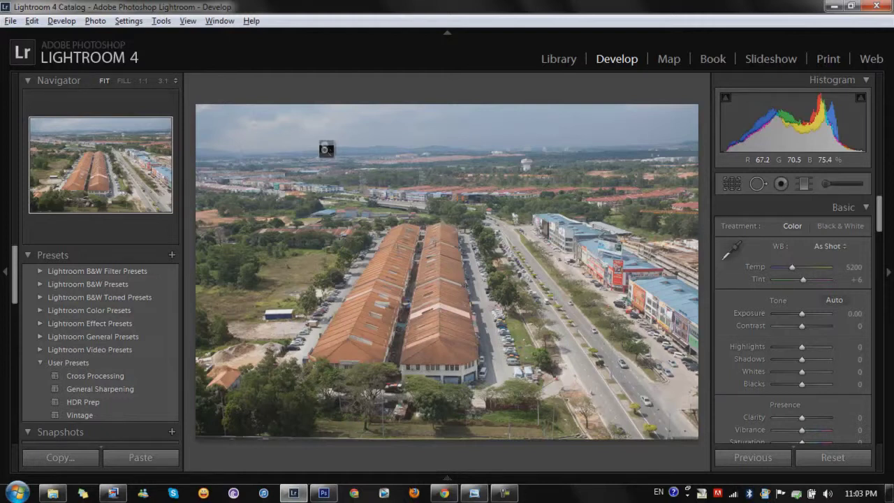
Apply the General Sharpening preset and export the photo to the HDRPREP folder with TIFF as the image format
left_click(148, 390)
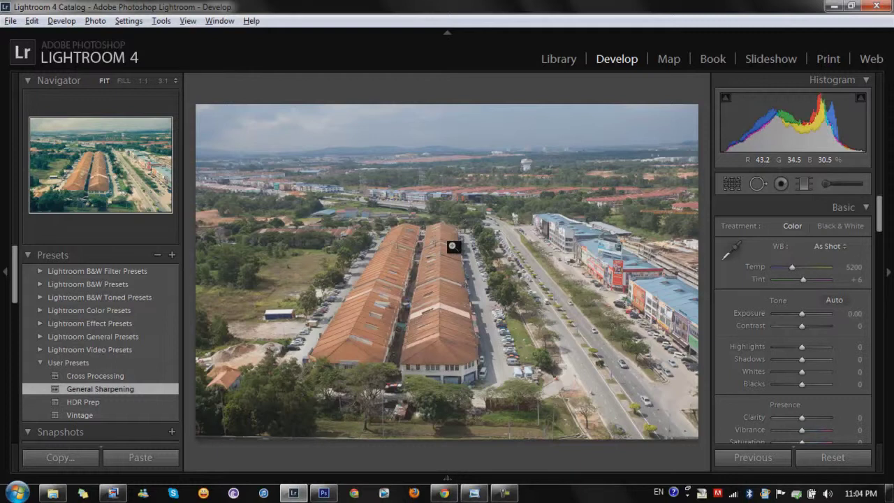
key("shift")
key("ctrl+shift+e")
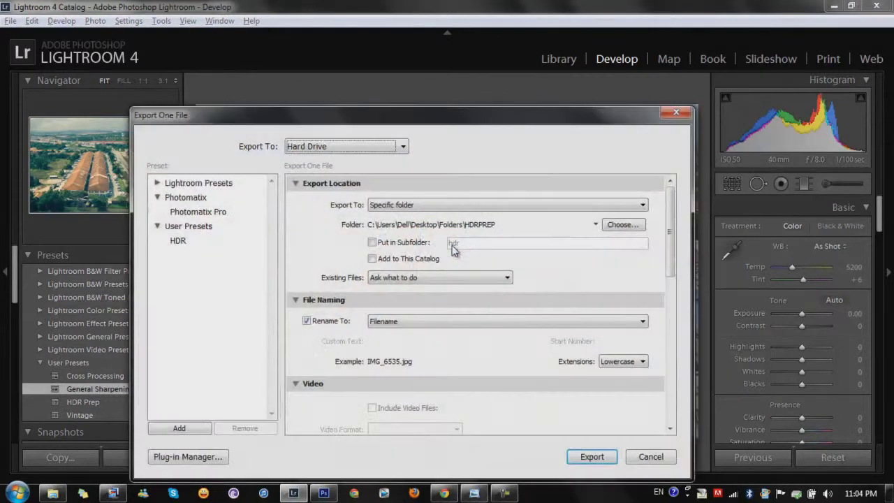
left_click_drag(670, 209, 676, 308)
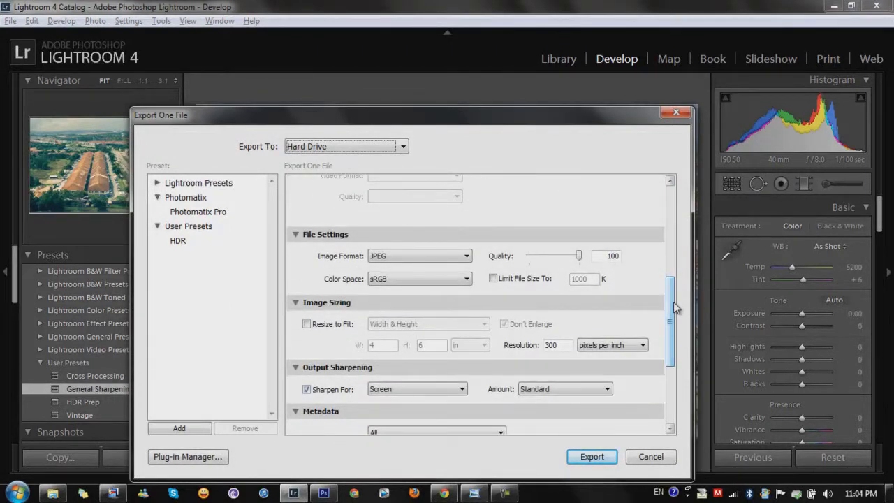
left_click(448, 257)
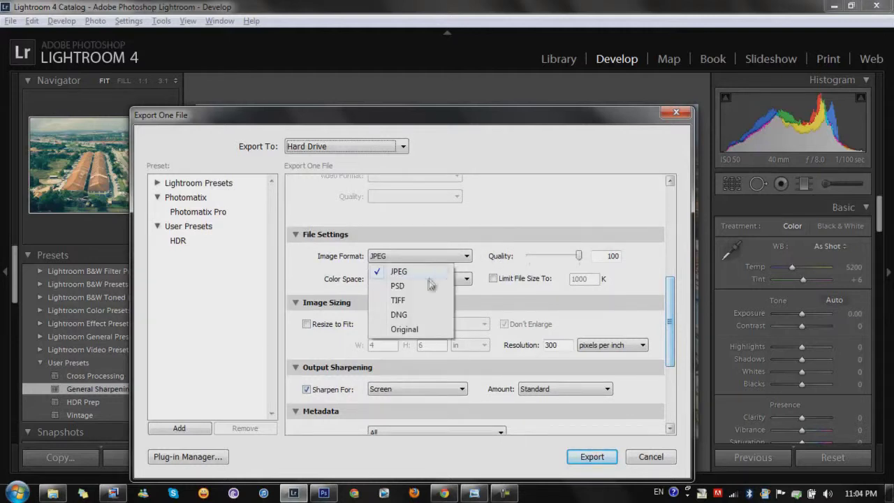
left_click(422, 306)
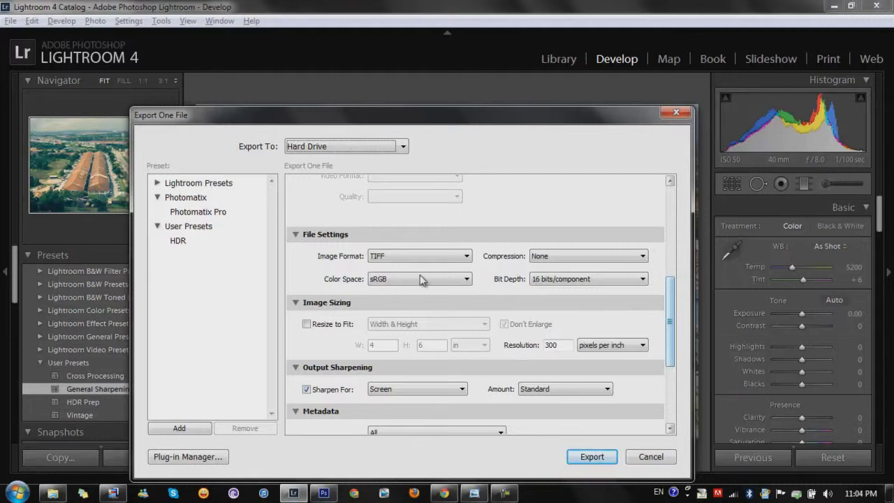
left_click(590, 456)
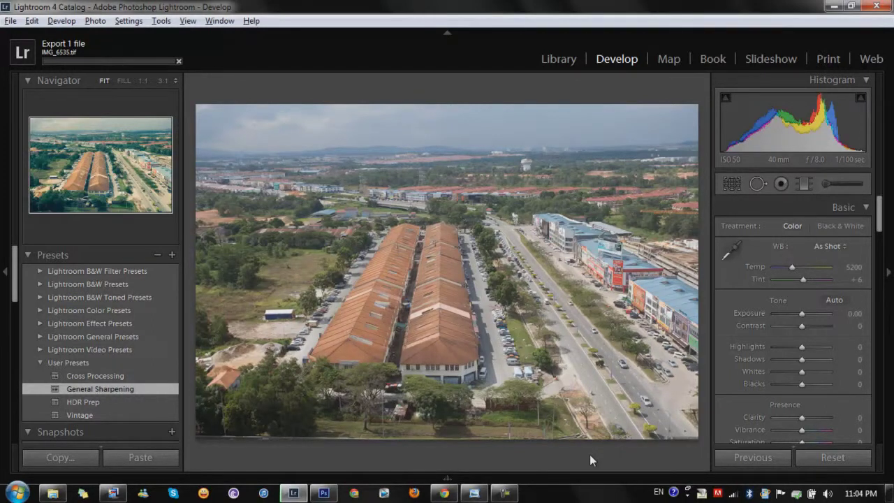
Compare exposures of +1.00 and +2.00 on the photo and set the exposure to +2.00
left_click(855, 313)
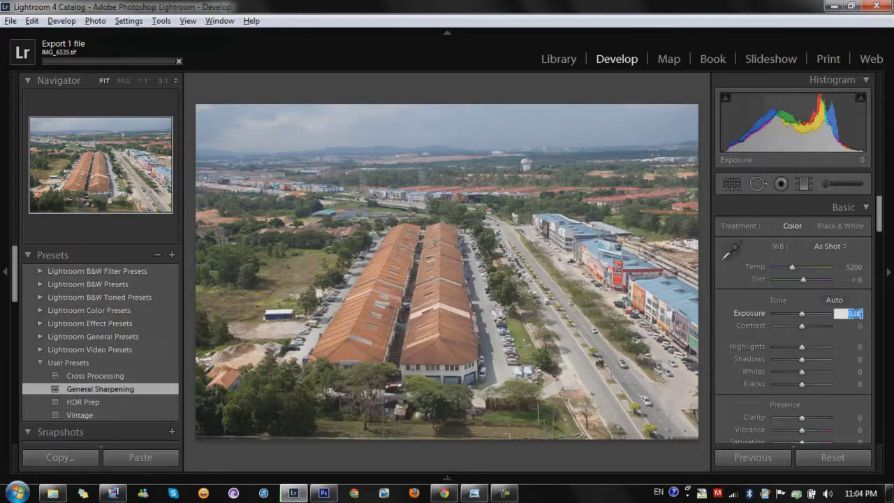
type("1")
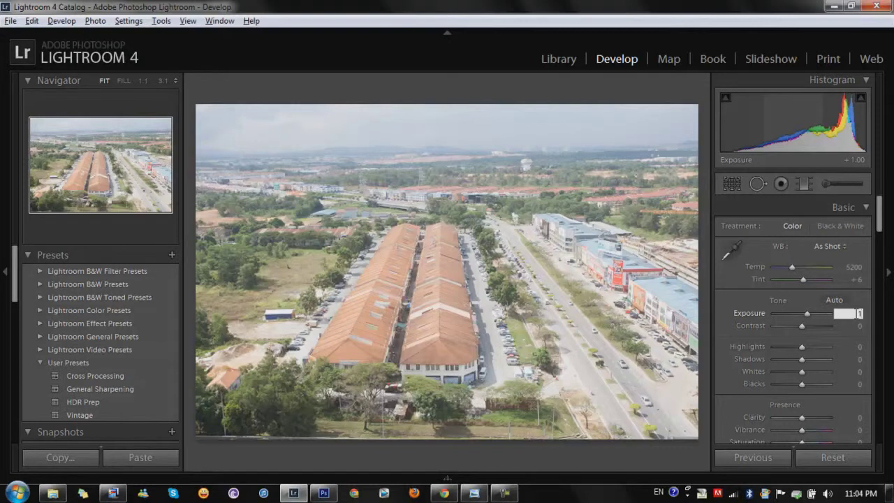
key("BackSpace")
type("2")
key("Return")
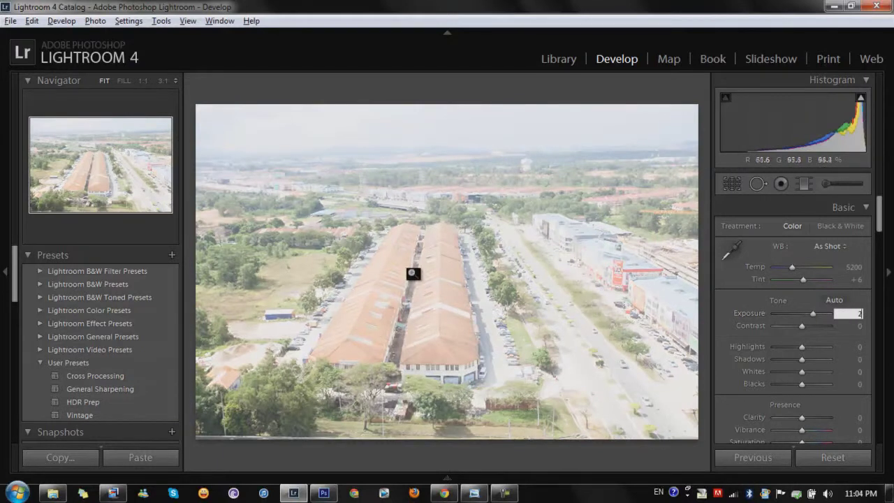
type("1")
key("Return")
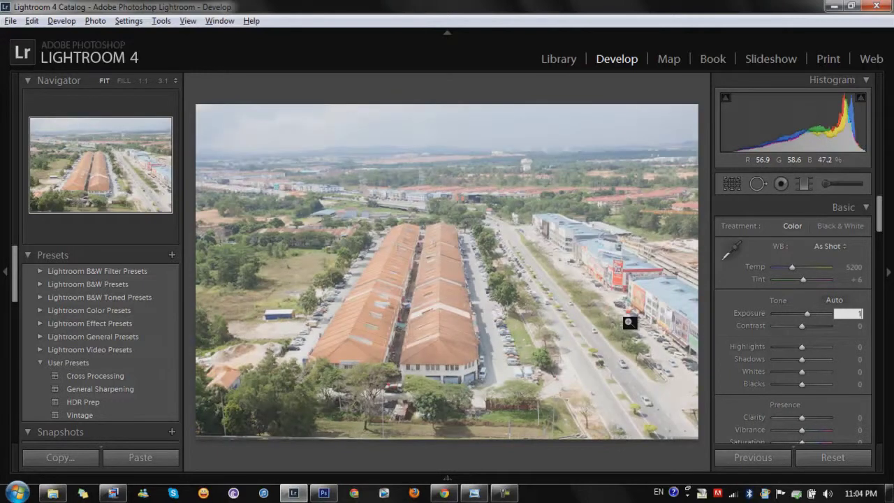
type("2")
key("Return")
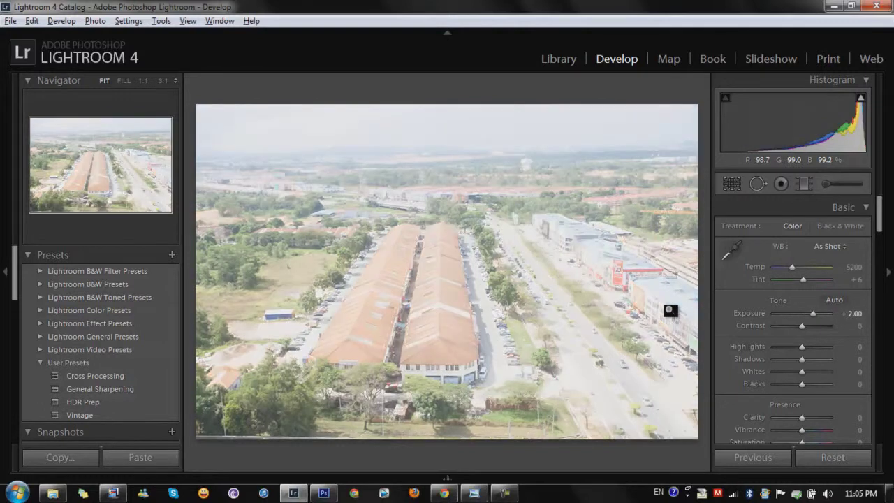
Export the +2.00 exposure version as a TIFF to the HDRPREP folder, using a unique name
key("shift")
key("ctrl+shift+e")
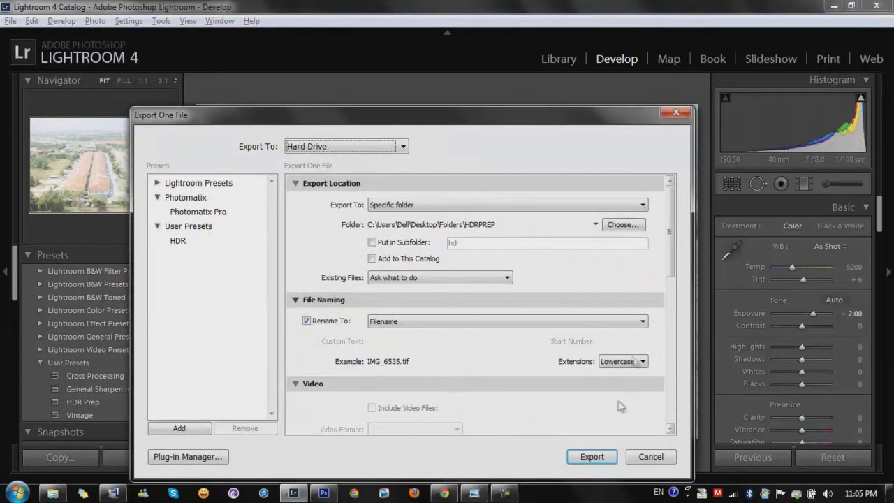
left_click_drag(670, 251, 671, 318)
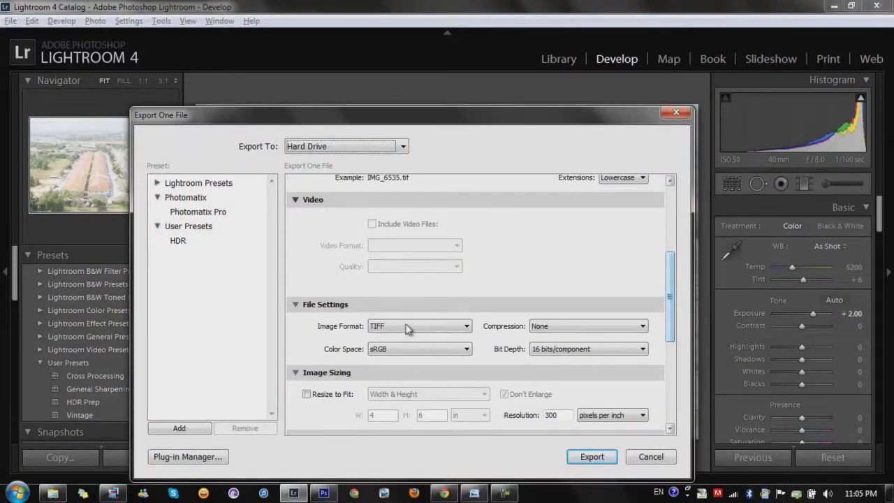
left_click(586, 458)
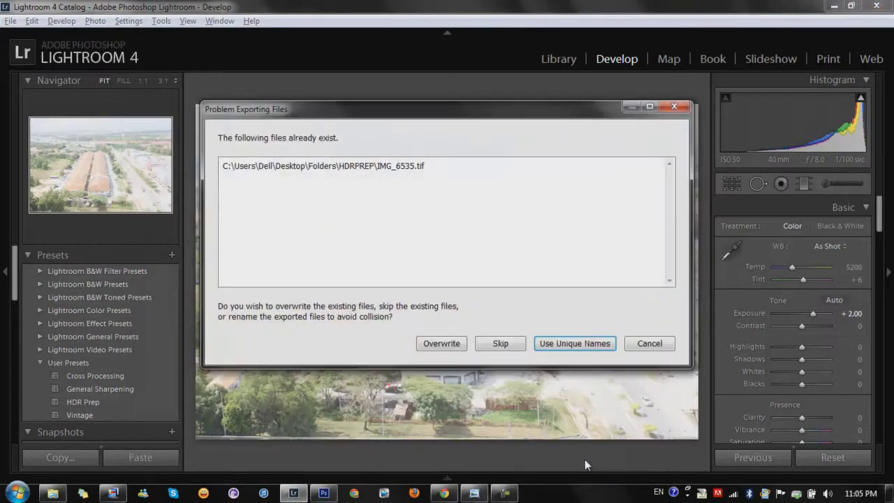
left_click(572, 343)
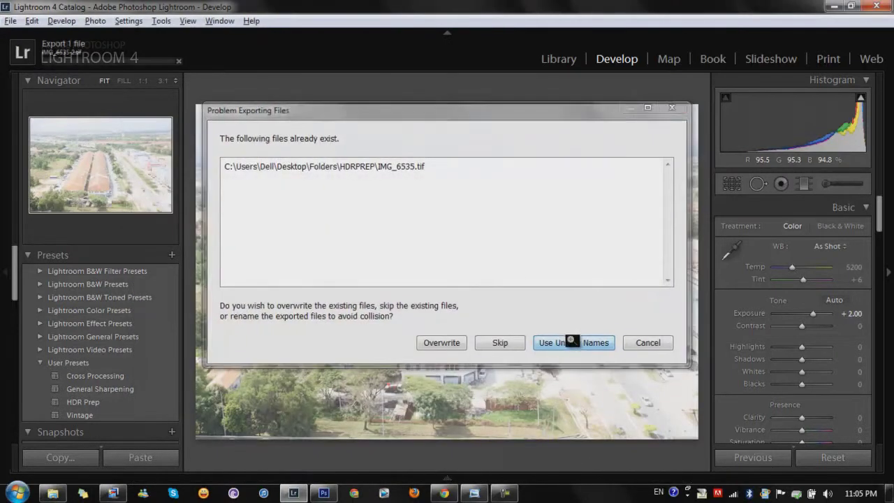
Set the photo's exposure to +1.00
left_click(848, 313)
type("1")
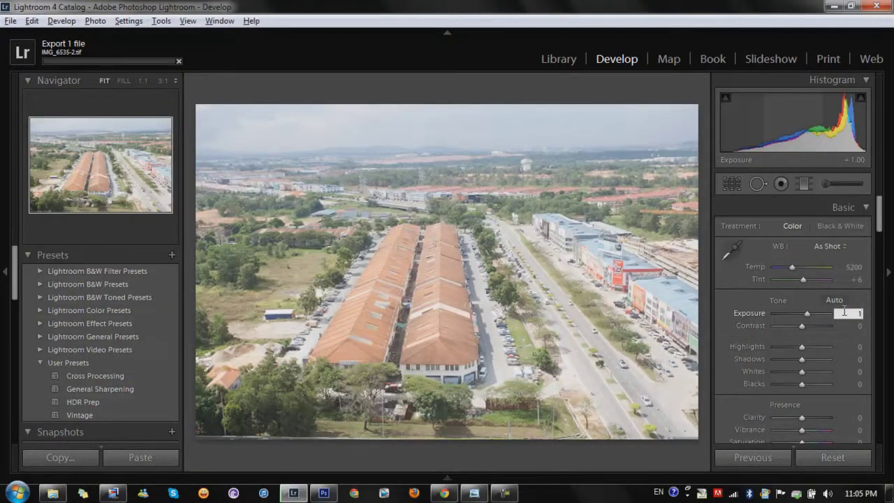
key("Return")
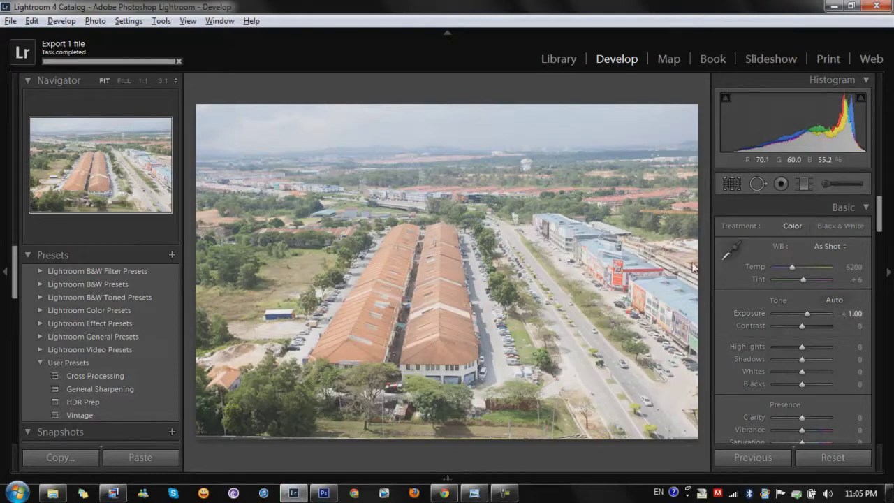
Export the +1.00 exposure version as a TIFF to the HDRPREP folder, using a unique name
key("shift")
key("ctrl+shift+e")
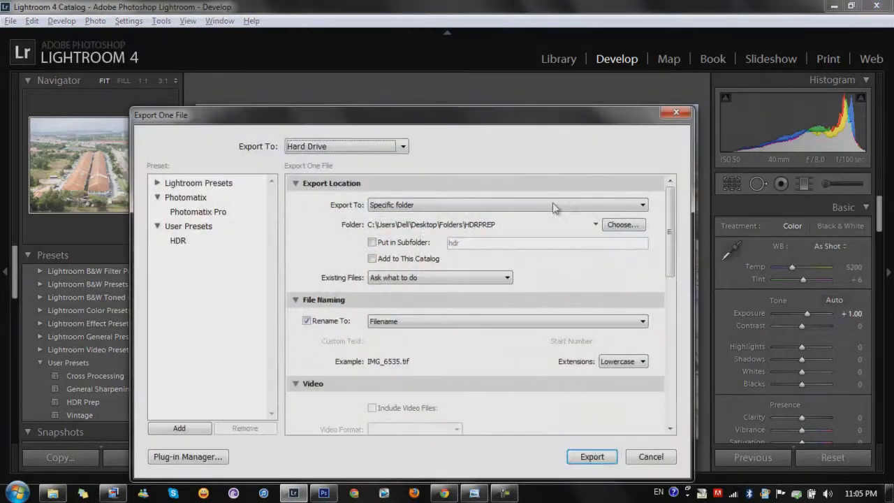
left_click_drag(668, 222, 670, 283)
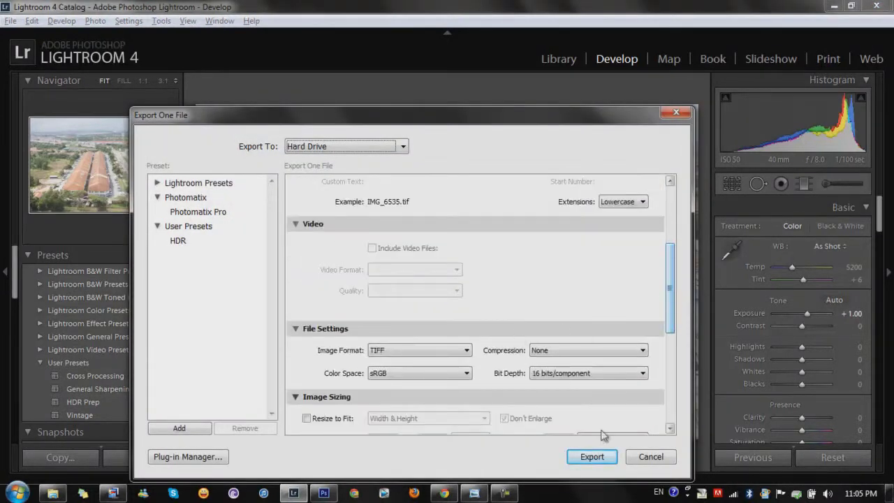
left_click(598, 458)
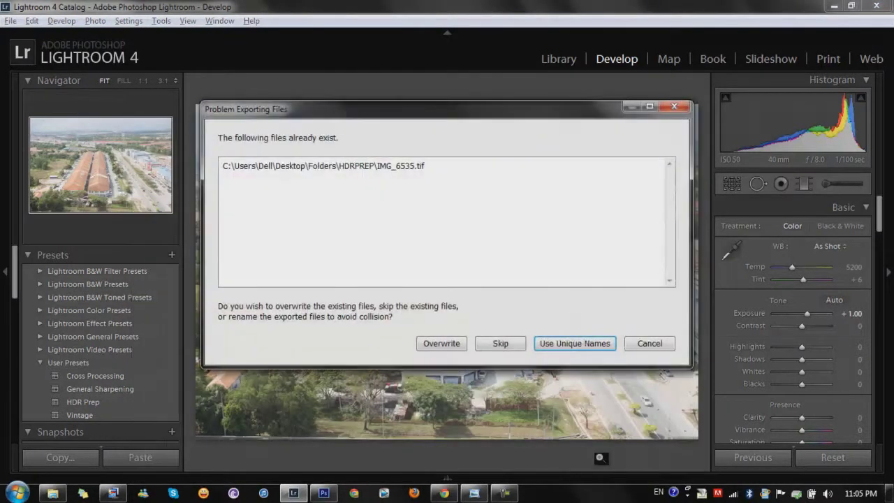
left_click(546, 348)
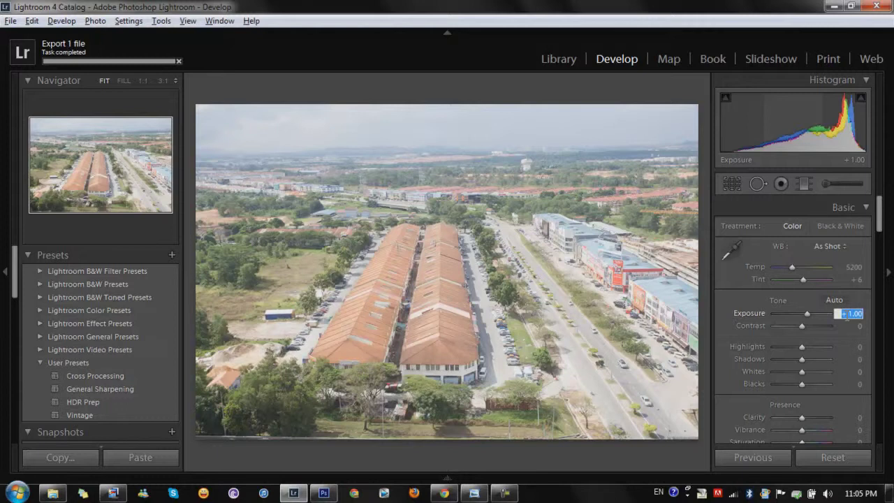
Try an exposure of -2.00 on the photo and set the exposure to -1.00
type("-2")
key("Return")
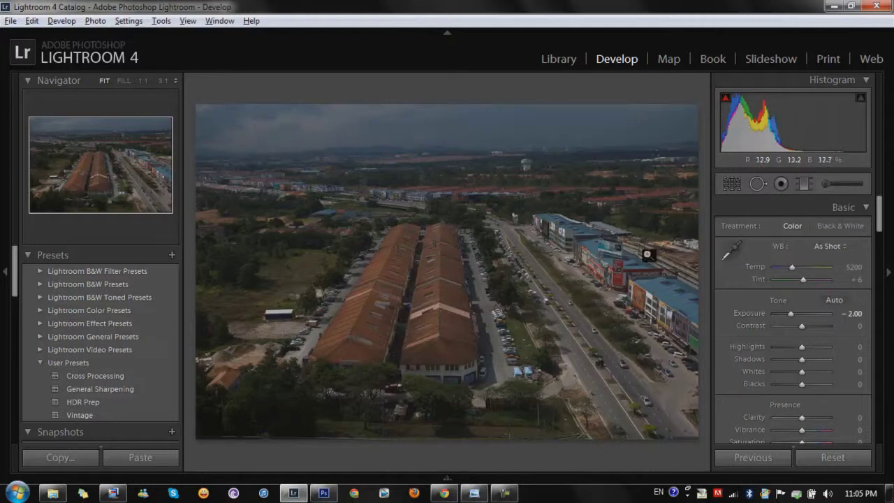
left_click(852, 314)
double_click(852, 314)
type("+1")
key("Return")
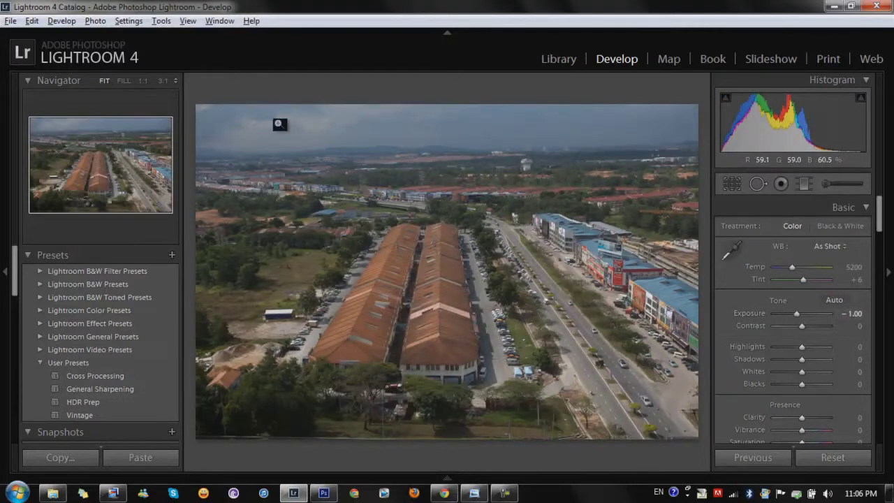
Export the -1.00 exposure version as a TIFF to the HDRPREP folder, using a unique name
key("shift")
key("ctrl+shift+e")
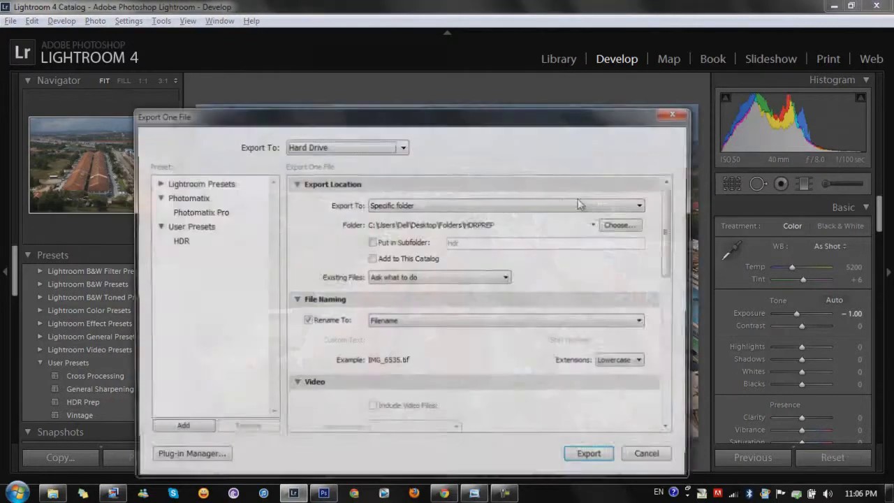
left_click_drag(668, 214, 669, 276)
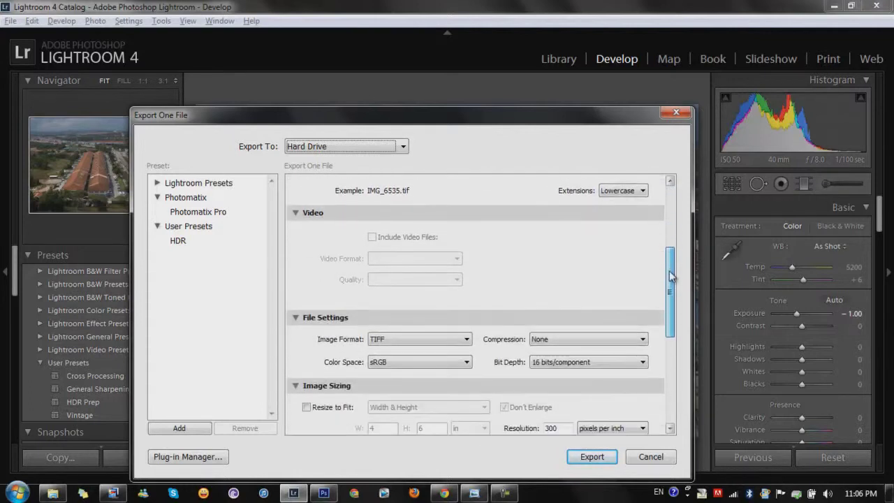
left_click(592, 457)
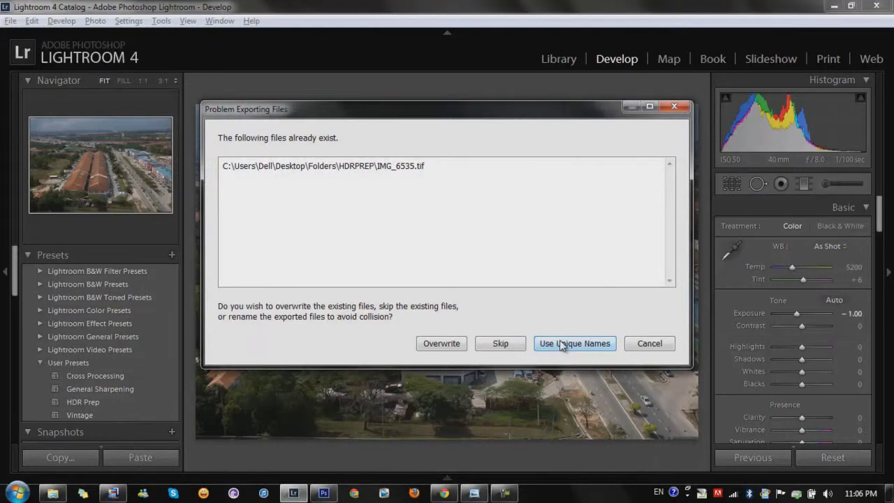
left_click(562, 344)
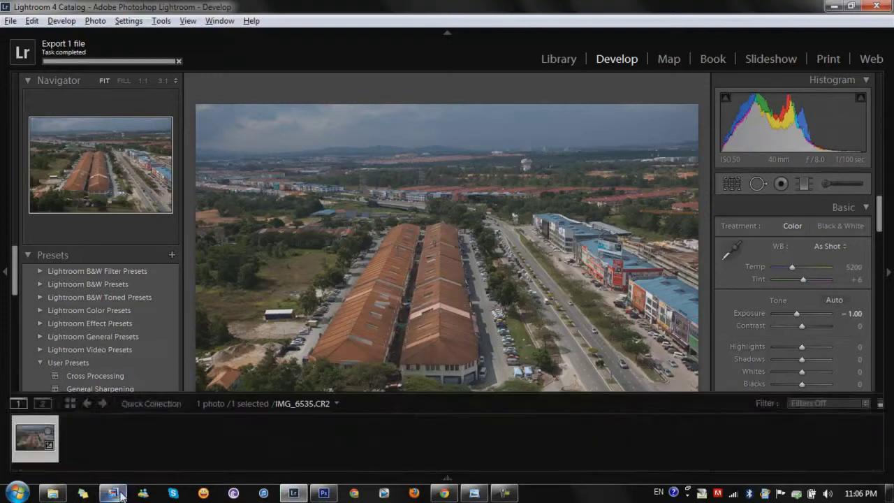
Switch to Photomatix Pro and start loading bracketed photos
mouse_move(120, 494)
left_click(111, 440)
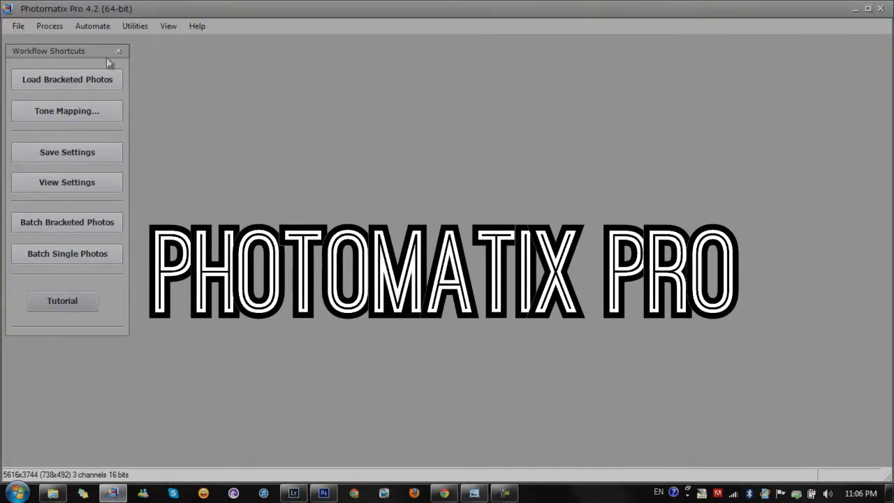
left_click(88, 81)
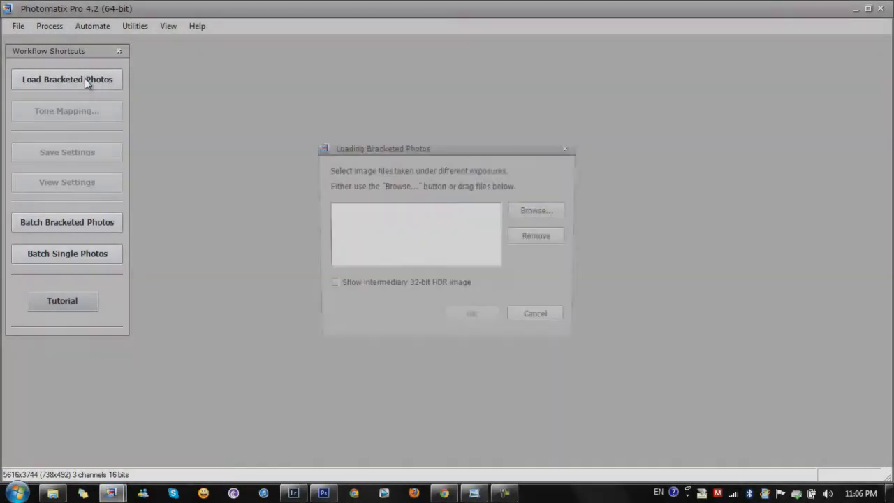
Add IMG_6535.tif, IMG_6535-2.tif, IMG_6535-3.tif and IMG_6535-4.tif from the HDRPREP folder as the bracketed photos and confirm the selection
left_click(53, 493)
key("super+Right")
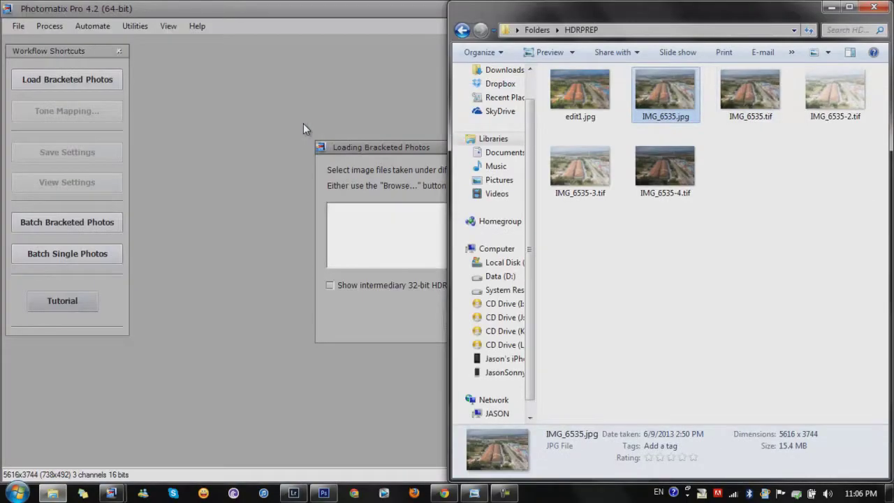
left_click_drag(700, 226, 583, 190)
left_click_drag(841, 155, 390, 241)
left_click(419, 319)
left_click(459, 317)
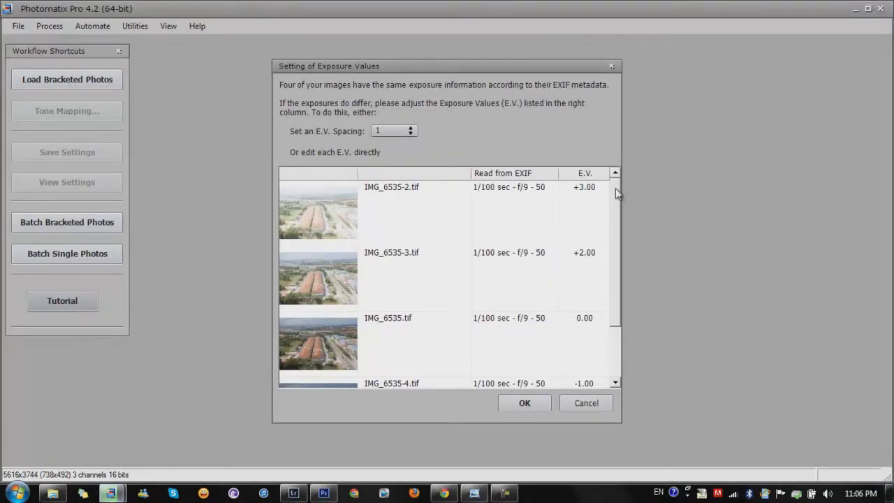
Set the exposure values of IMG_6535-3.tif to 1 and IMG_6535-2.tif to 2, and merge the photos with chromatic aberration reduction
mouse_move(615, 188)
left_mouse_down()
mouse_move(616, 257)
mouse_move(619, 195)
left_mouse_up()
double_click(587, 253)
left_click(591, 256)
key("BackSpace")
type("1")
double_click(585, 189)
left_click(585, 189)
key("BackSpace")
type("2")
left_click(522, 402)
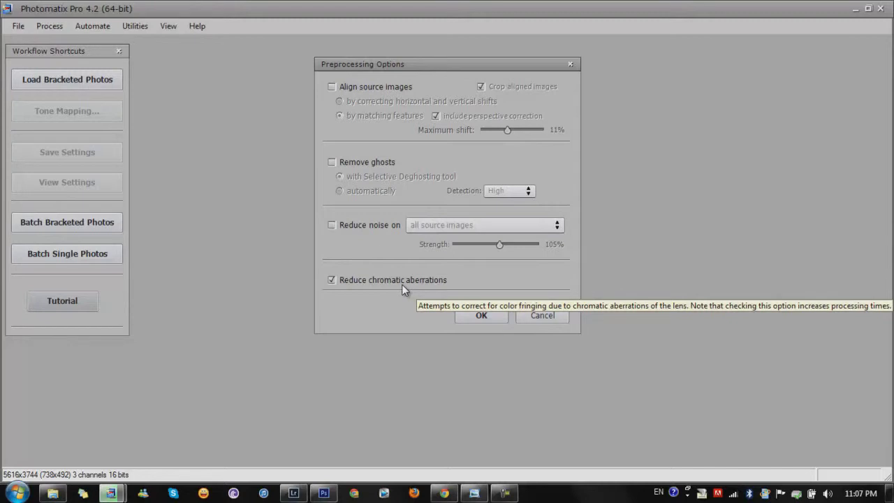
left_click(479, 316)
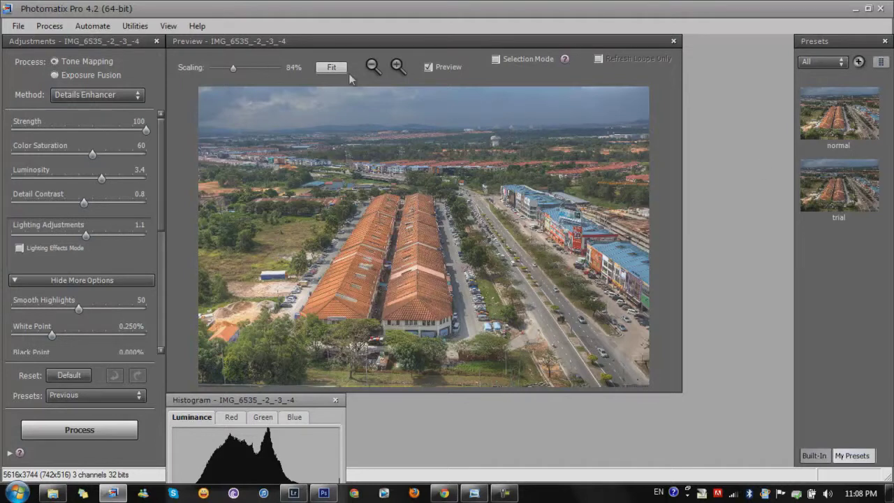
Apply the normal preset and adjust it to Lighting Adjustments 1.7, Luminosity 3.7 and Detail Contrast 1.6
left_click(46, 26)
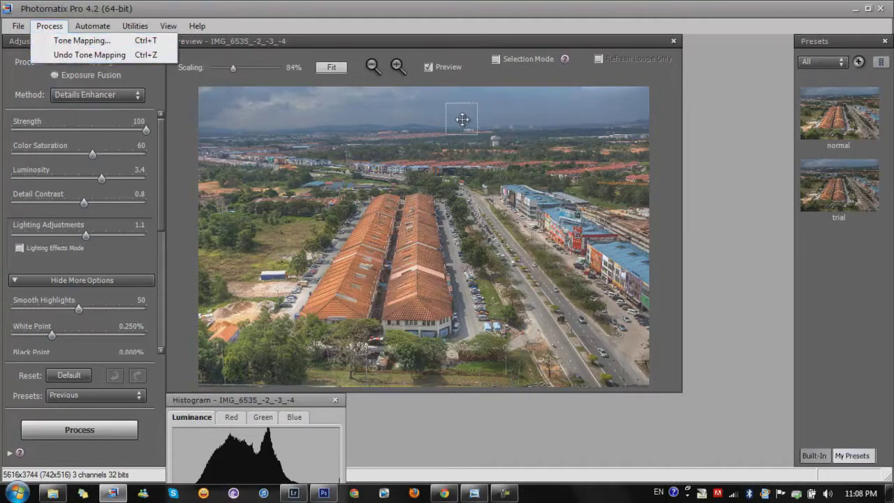
left_click(564, 50)
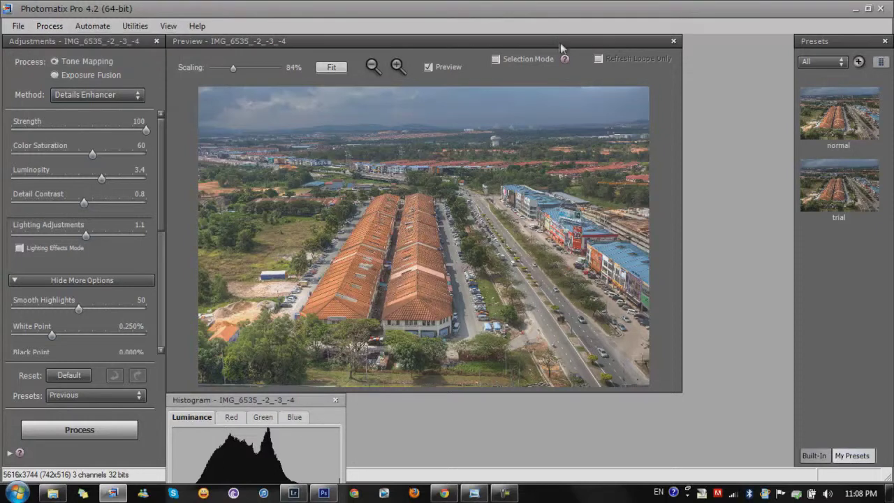
left_click(836, 108)
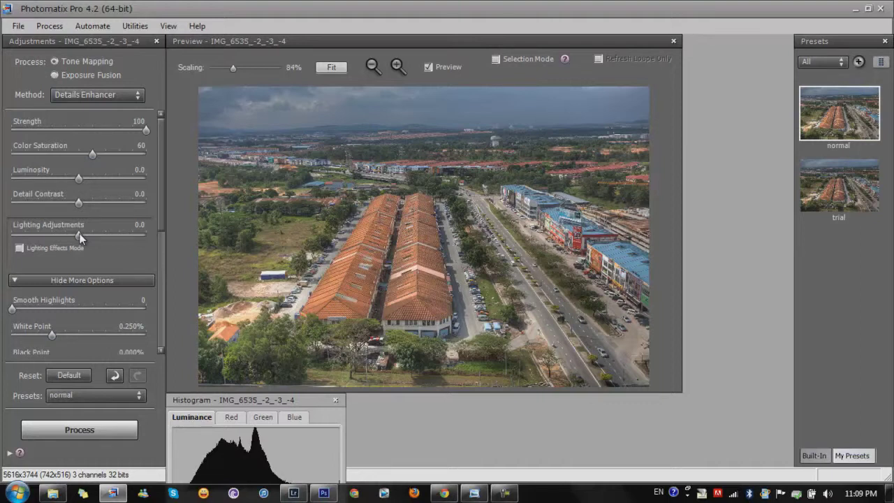
left_click_drag(81, 237, 90, 234)
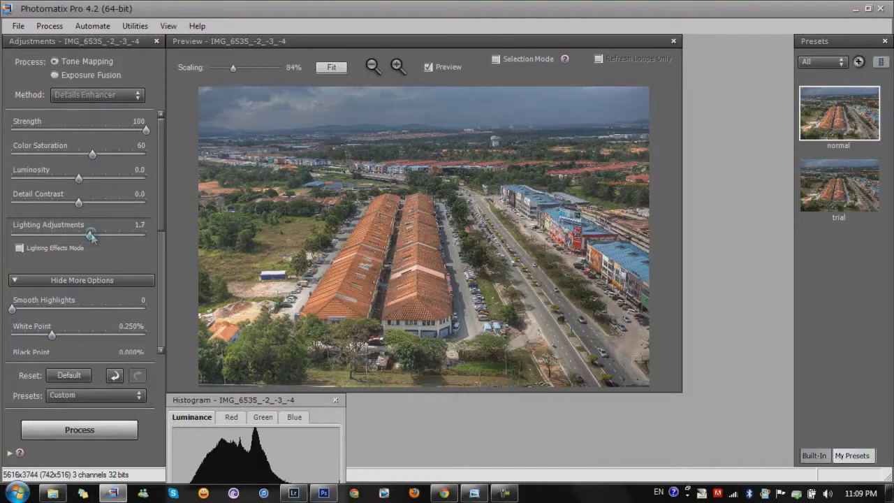
left_click_drag(80, 176, 106, 177)
left_click_drag(78, 203, 88, 204)
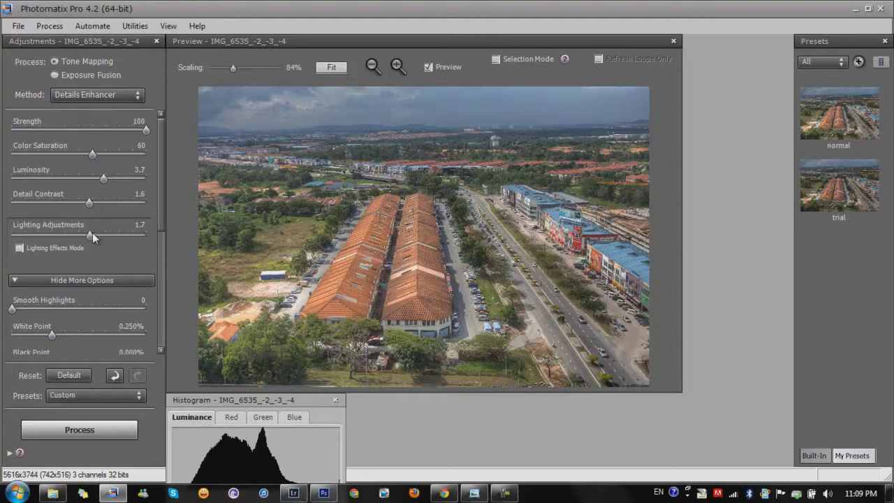
Set Smooth Highlights to 45 and process the tone-mapped image
left_click_drag(163, 193, 165, 277)
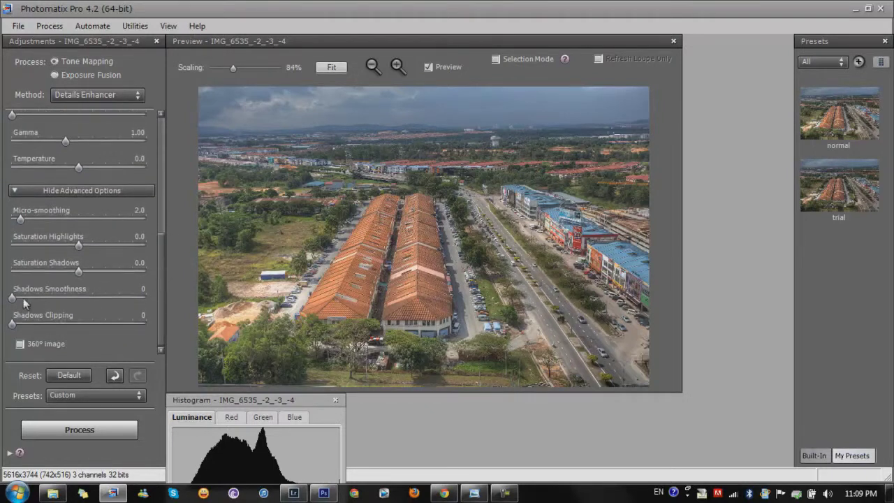
left_click_drag(158, 262, 152, 194)
left_click_drag(12, 209, 120, 210)
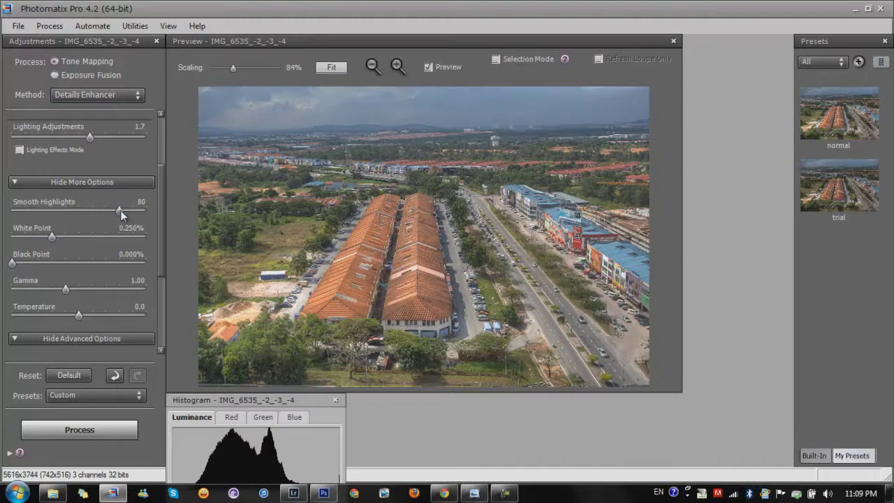
left_click_drag(120, 211, 75, 213)
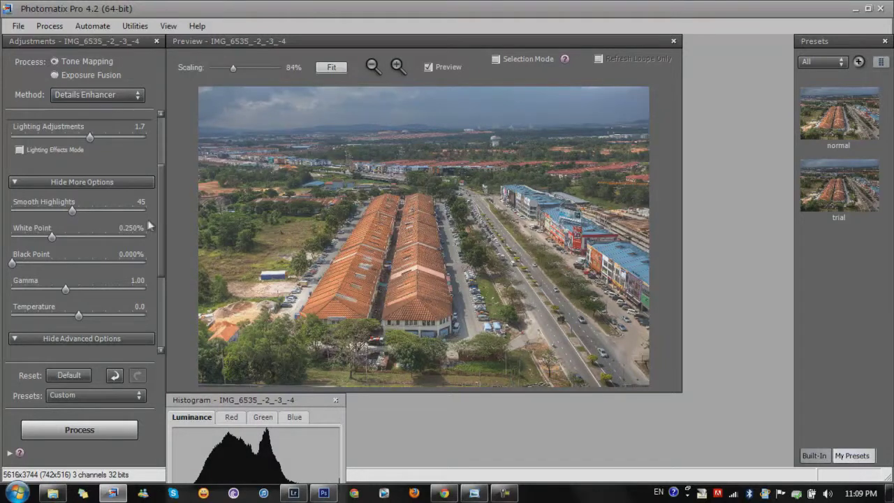
left_click(129, 424)
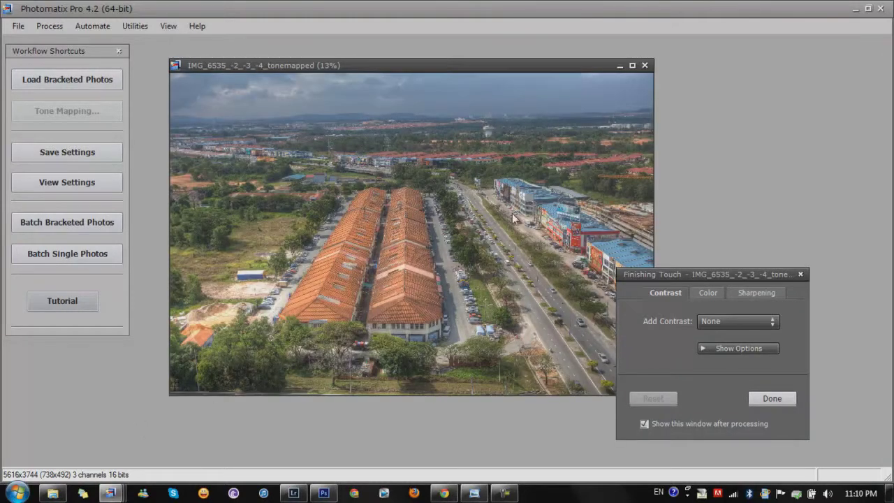
Save the tone-mapped image as a 16-bit TIFF named tutorial in the HDRPREP folder
left_click_drag(642, 274, 693, 217)
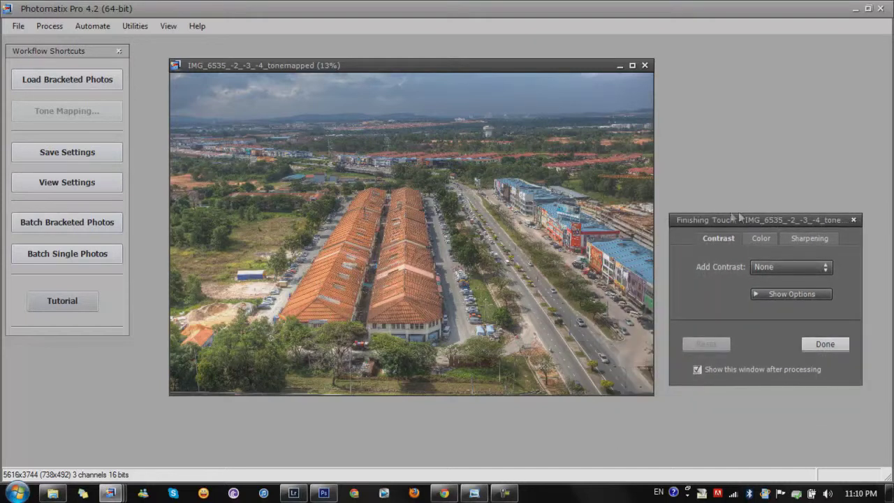
left_click(486, 70)
key("ctrl+s")
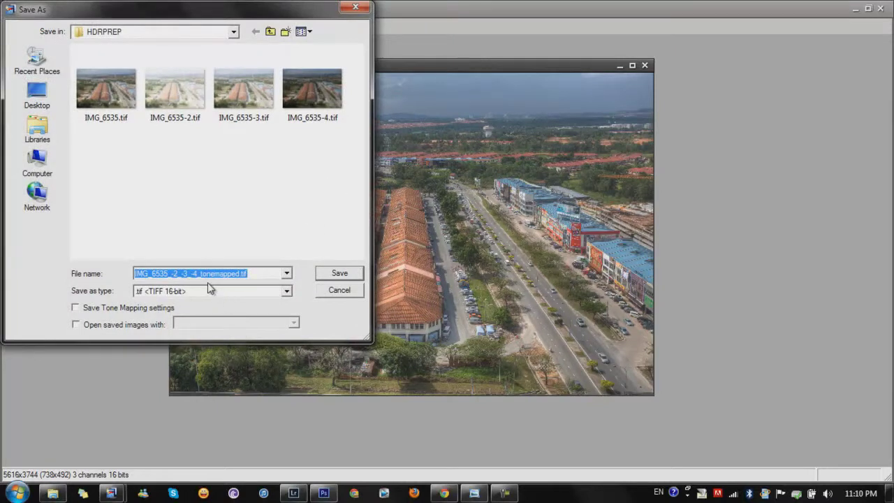
type("tutorial")
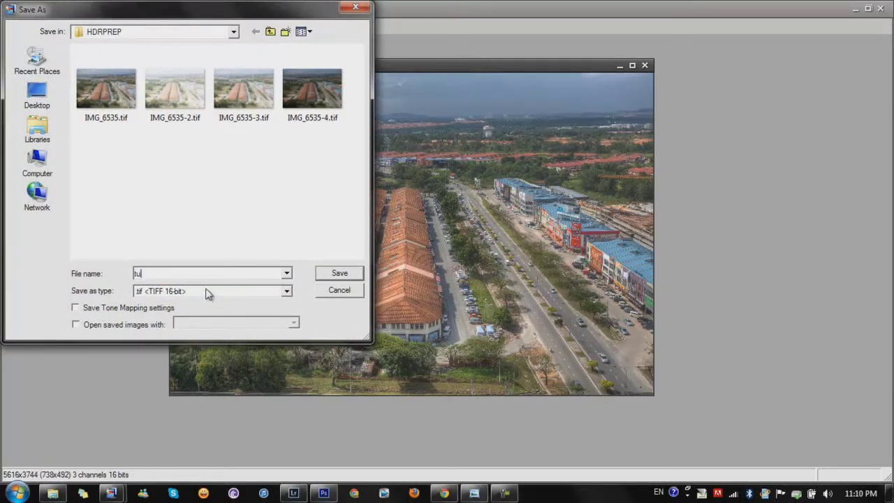
key("Return")
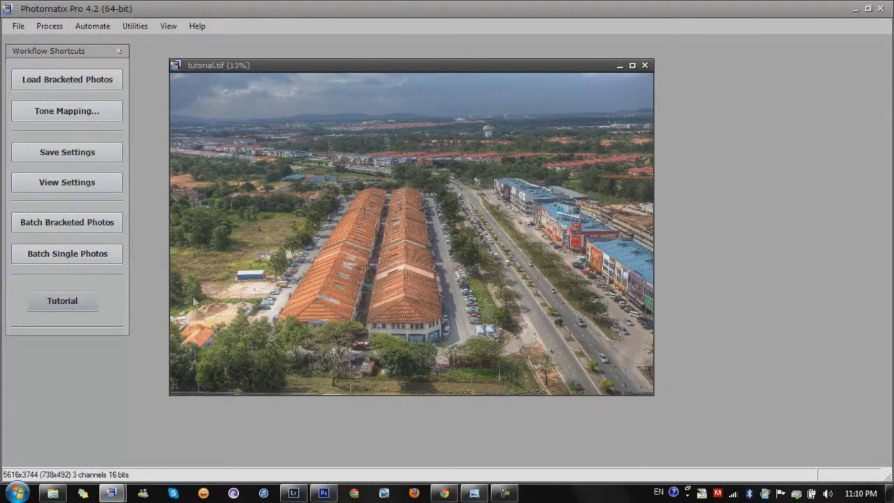
Switch to Photoshop and close edit1.tif without saving its changes
left_click(323, 493)
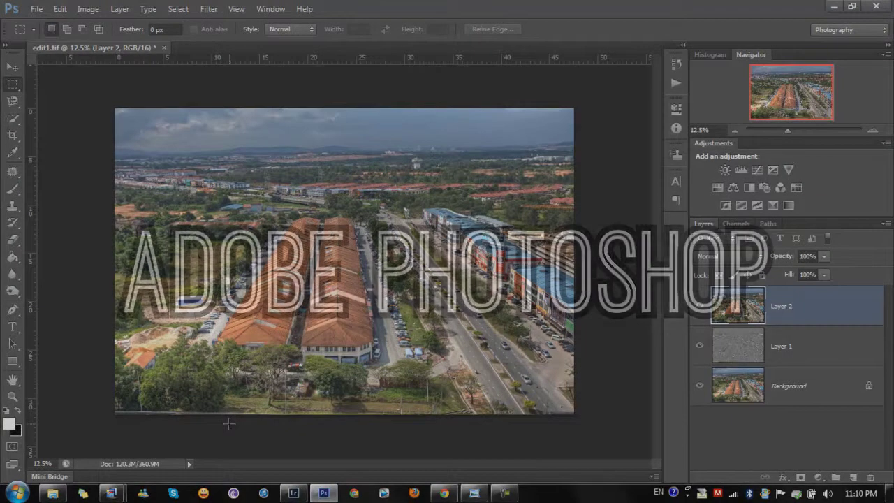
left_click(164, 48)
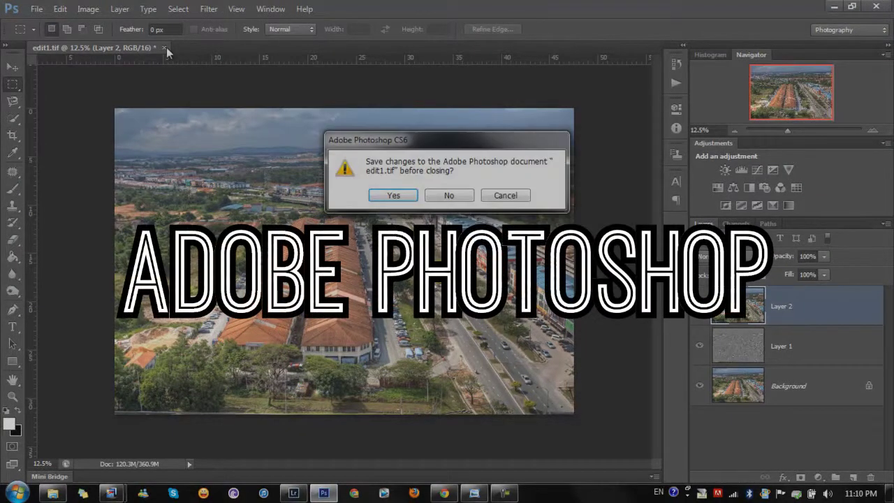
key("n")
Open tutorial.tif from the HDRPREP folder in Photoshop
left_click(53, 493)
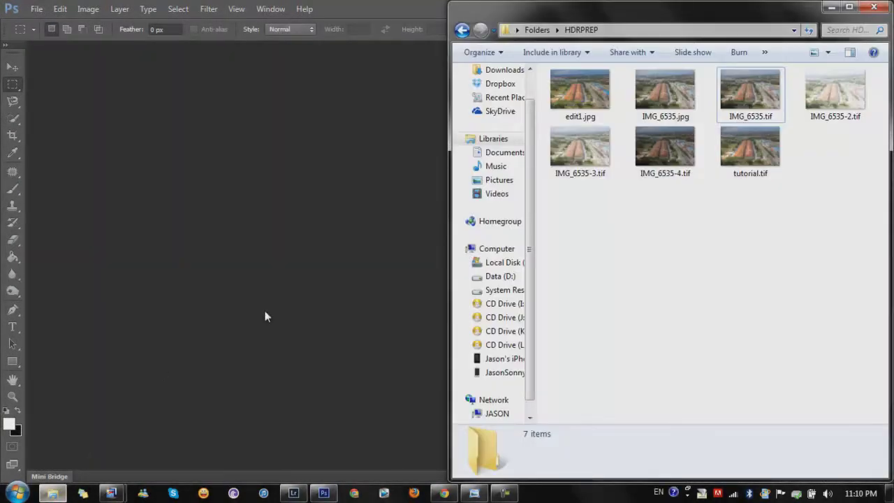
left_click(750, 150)
left_click_drag(750, 151, 301, 199)
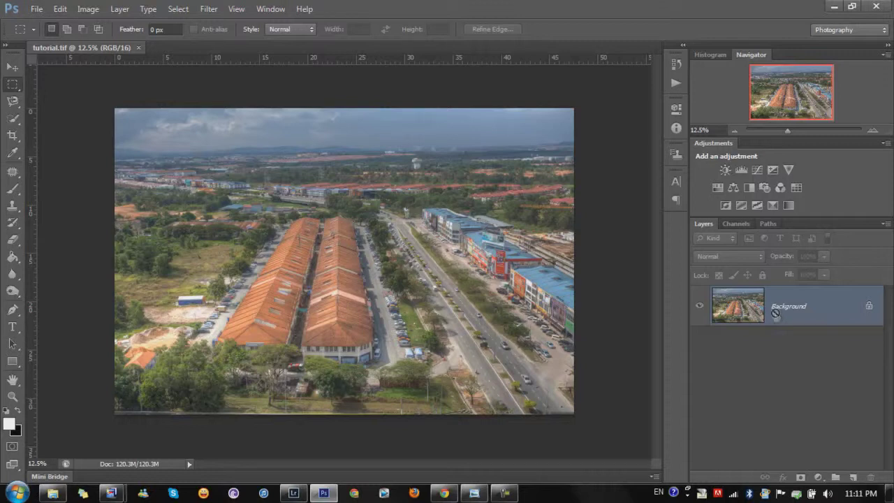
Duplicate the Background layer as a desaturated copy with the Soft Light blend mode
key("ctrl+j")
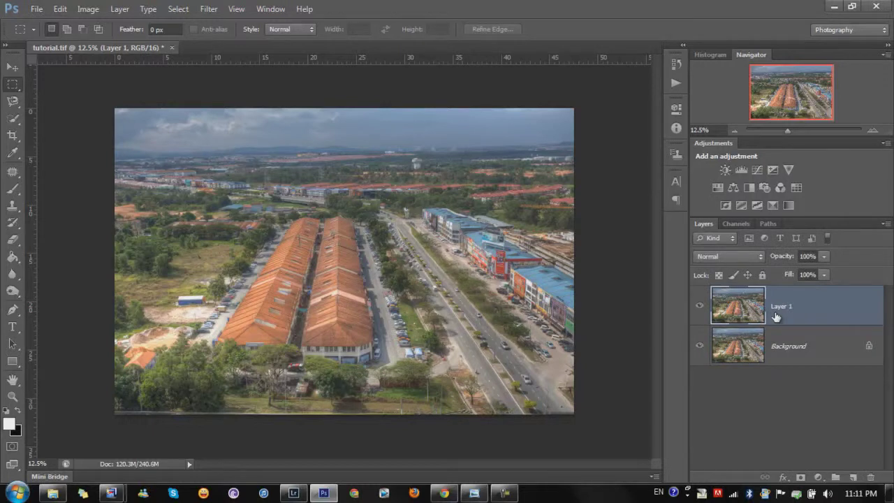
left_click(754, 257)
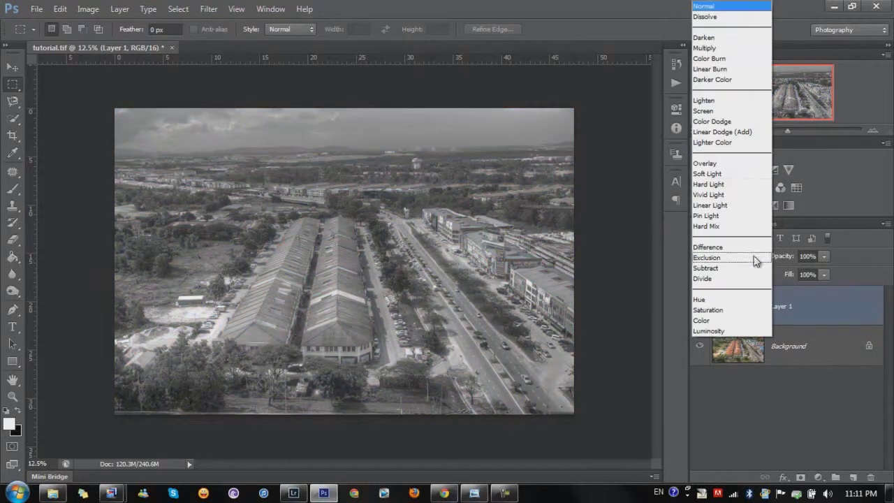
left_click(731, 177)
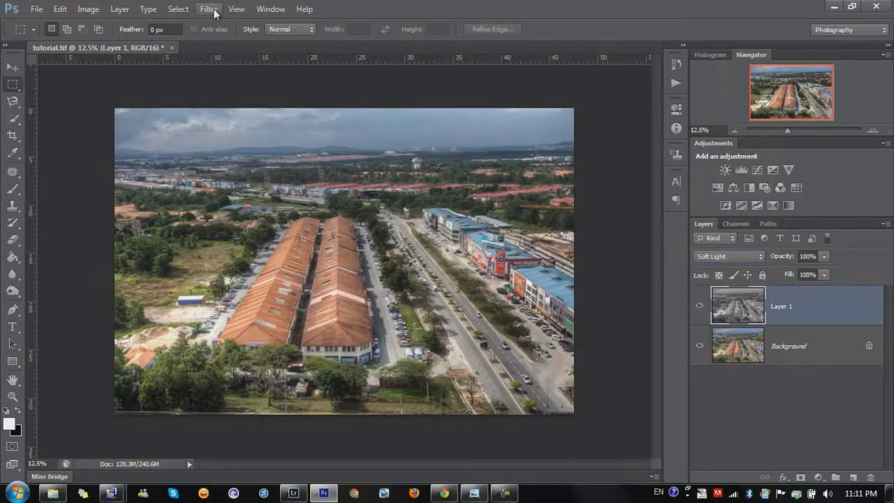
Apply a High Pass filter with a radius of 22.3 pixels to the Soft Light layer
left_click(209, 8)
left_click(381, 250)
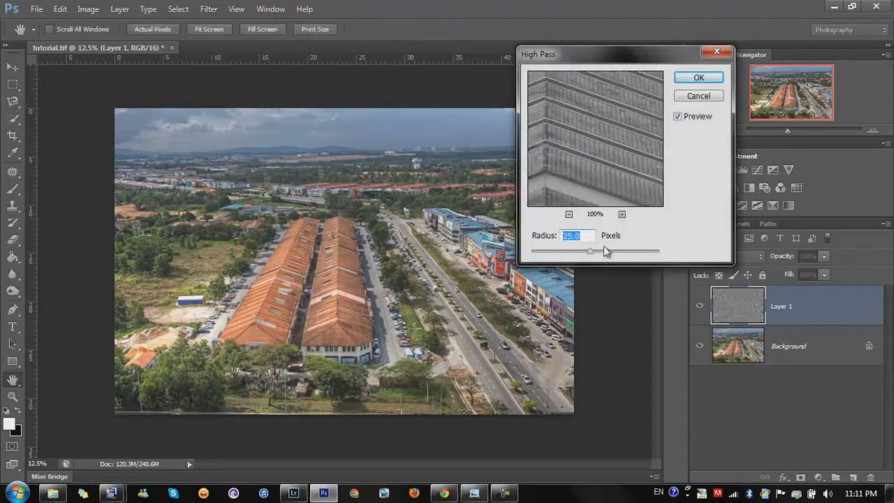
left_click_drag(591, 257, 569, 257)
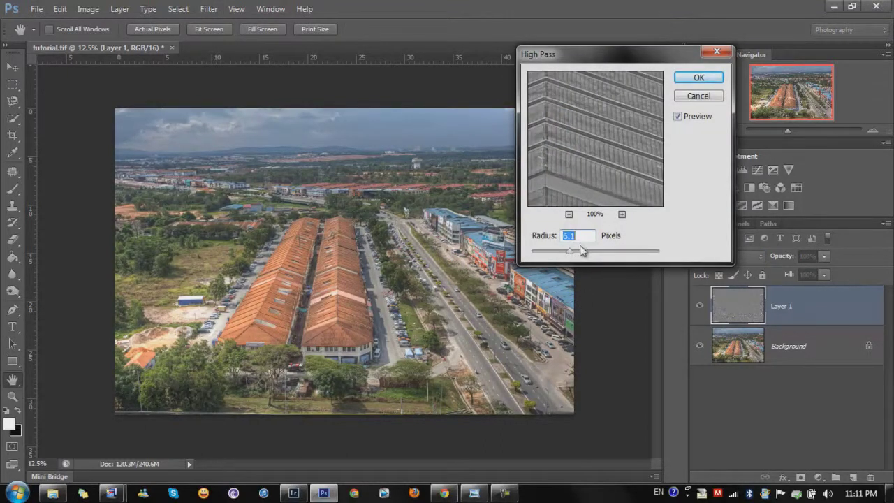
left_click_drag(571, 253, 586, 257)
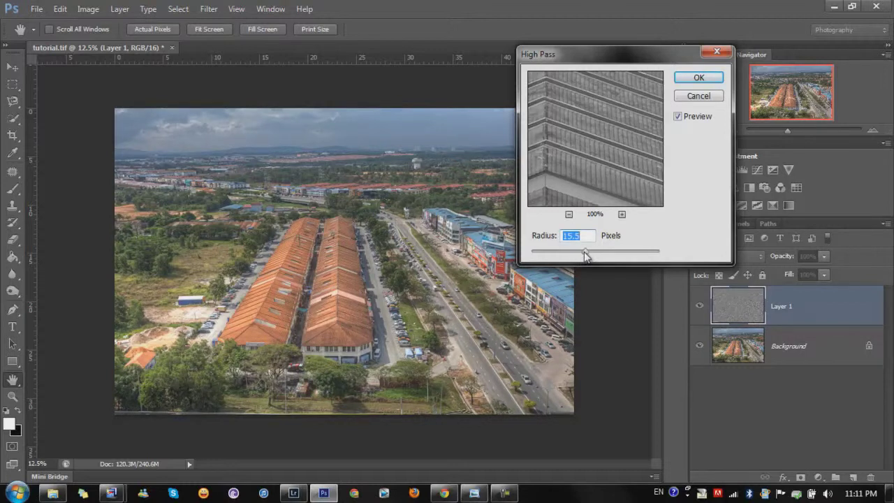
left_click_drag(585, 257, 589, 256)
left_click_drag(588, 256, 627, 257)
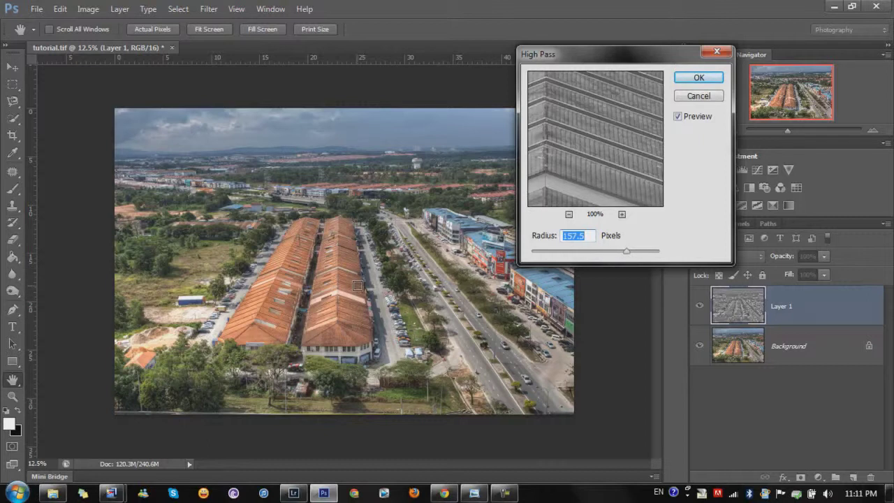
left_click(590, 256)
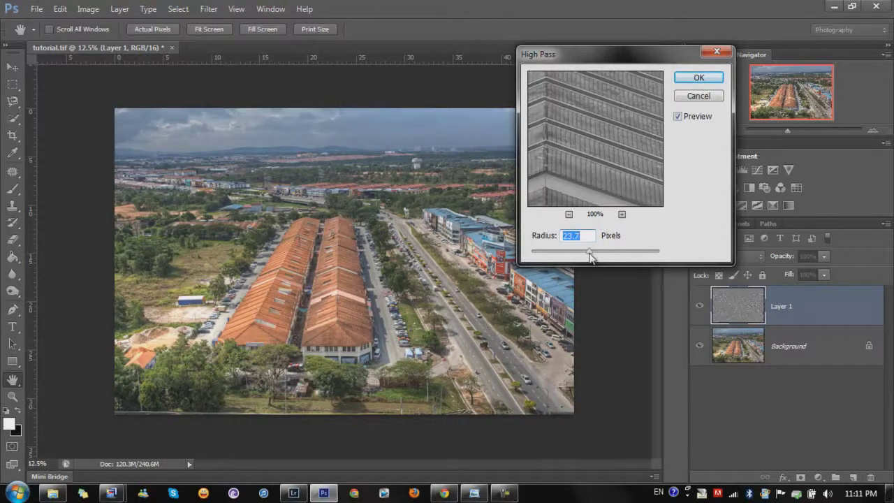
left_click_drag(590, 255, 537, 254)
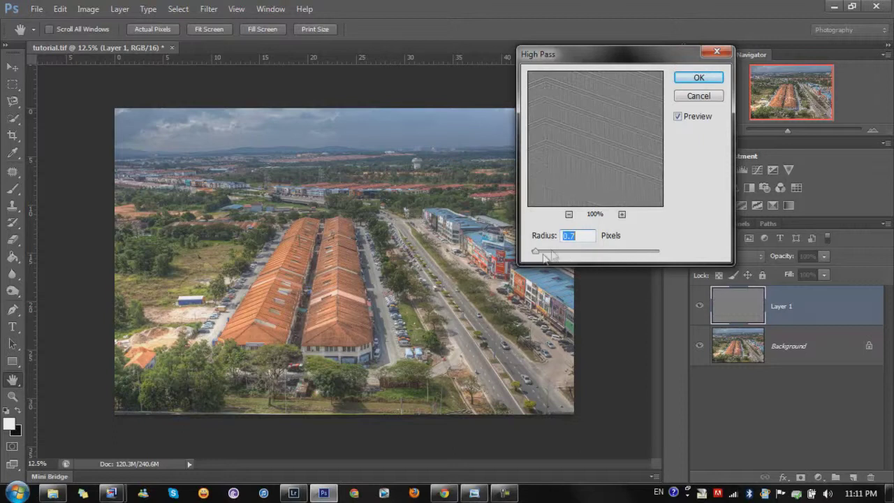
left_click_drag(535, 252, 588, 254)
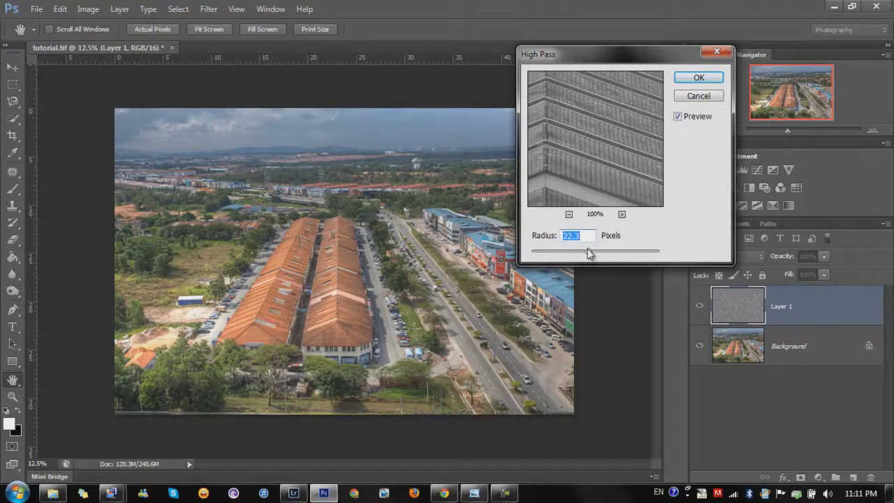
left_click(700, 78)
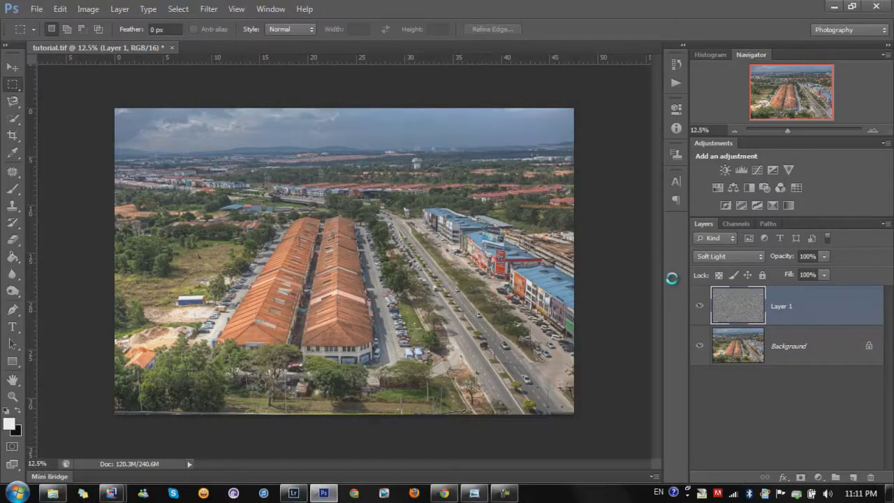
Stamp all visible layers into a new layer and sharpen it with Unsharp Mask at amount 45%, radius 1.0 pixels and threshold 70
key("ctrl+shift+alt+e")
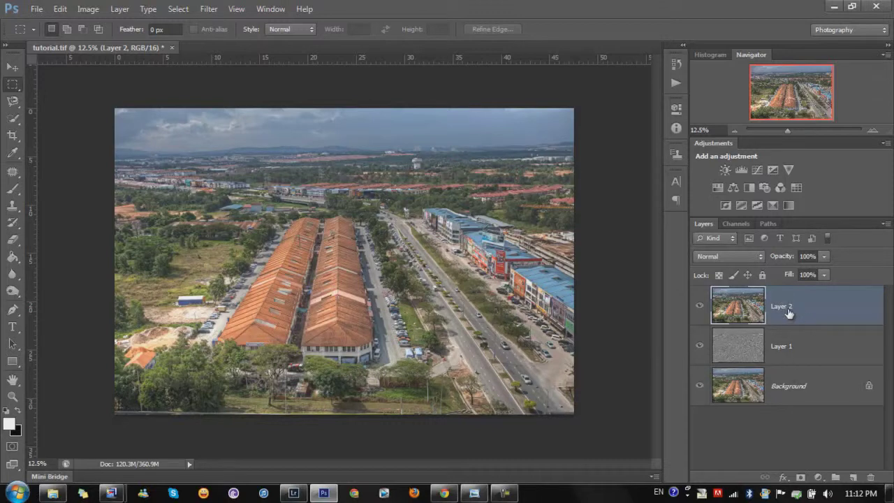
left_click(208, 8)
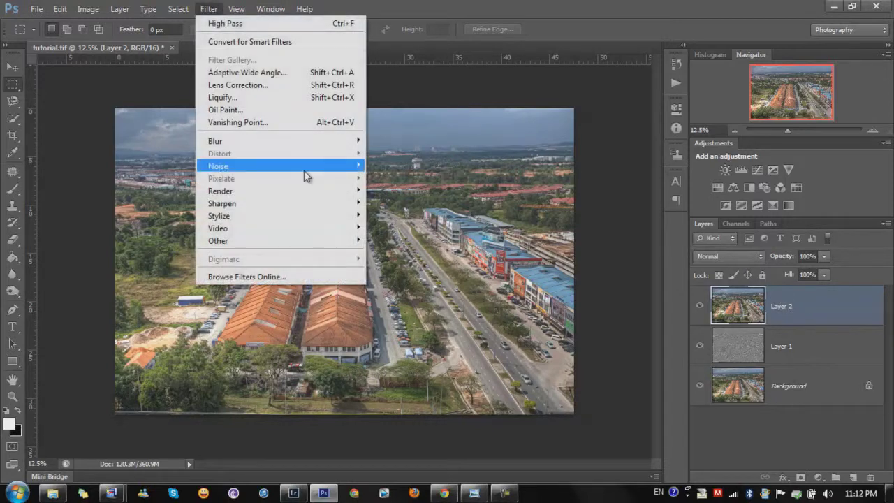
mouse_move(322, 202)
left_click(397, 250)
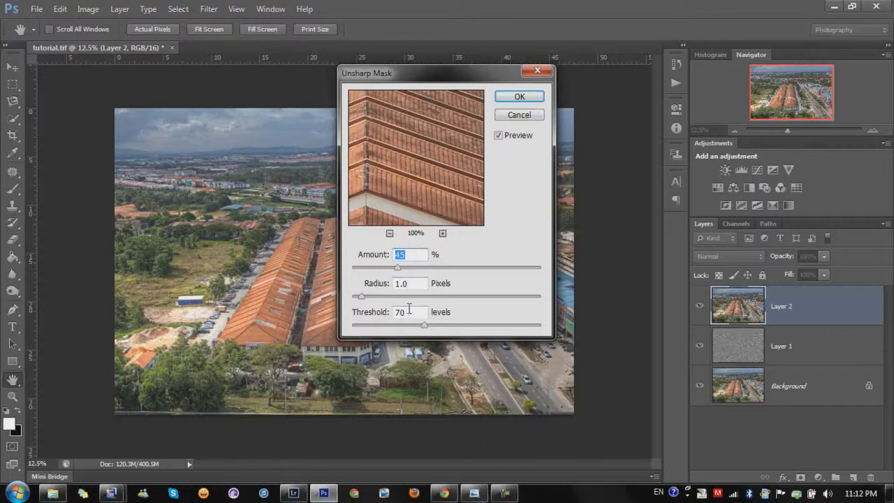
left_click(534, 96)
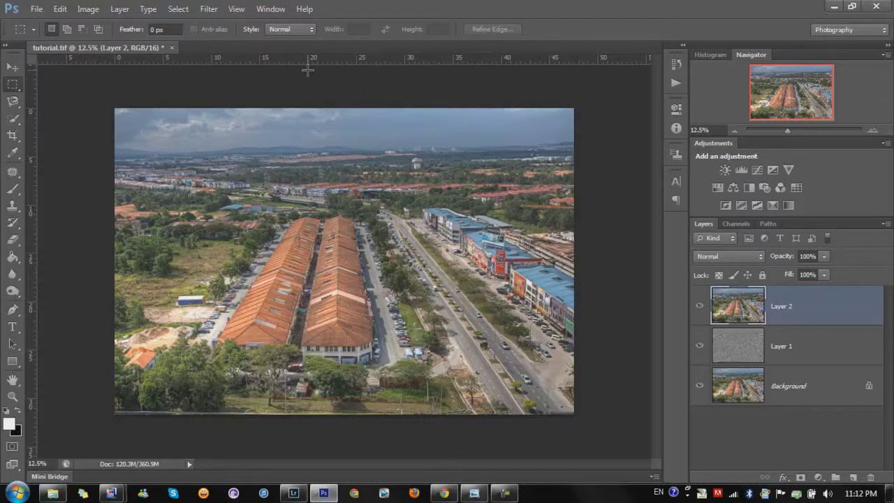
Apply Reduce Noise at strength 1 to the stamped top layer, and save the image flattened to a single Background layer
left_click(204, 10)
mouse_move(336, 167)
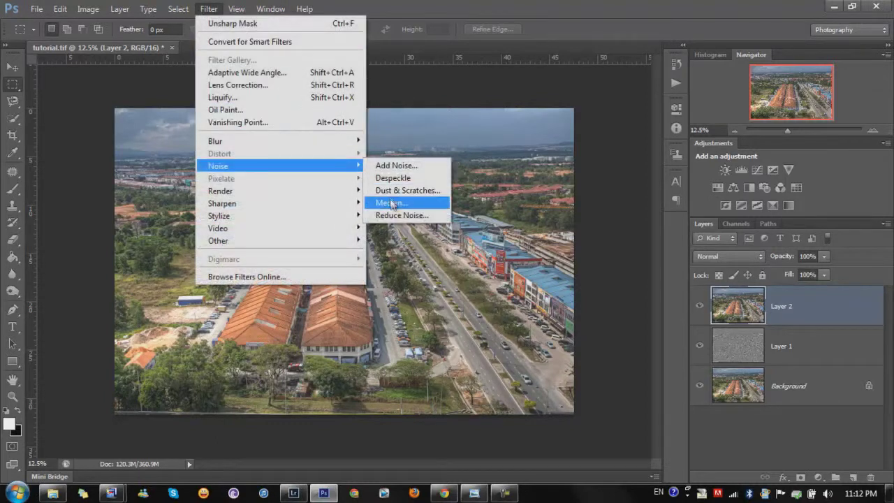
left_click(397, 216)
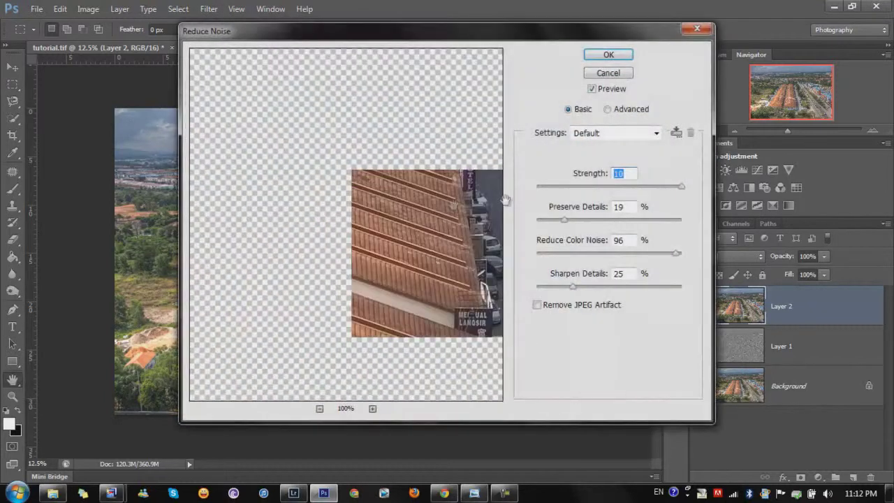
left_click(615, 188)
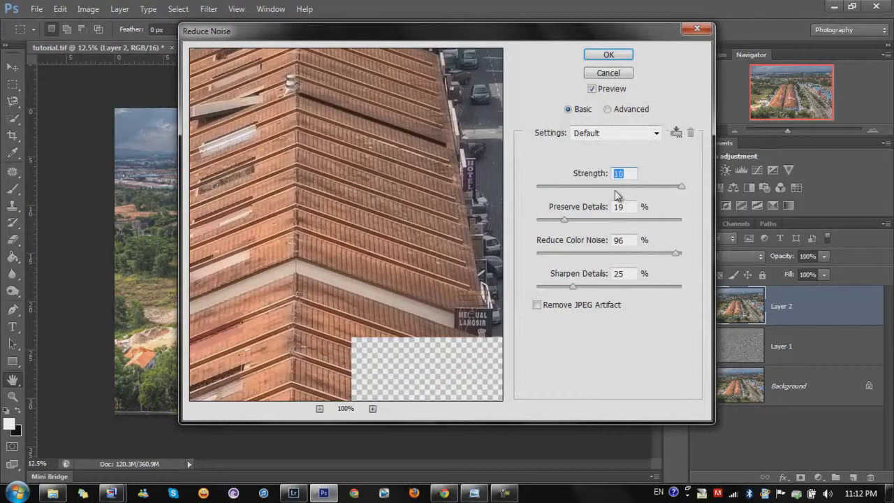
left_click_drag(614, 187, 557, 188)
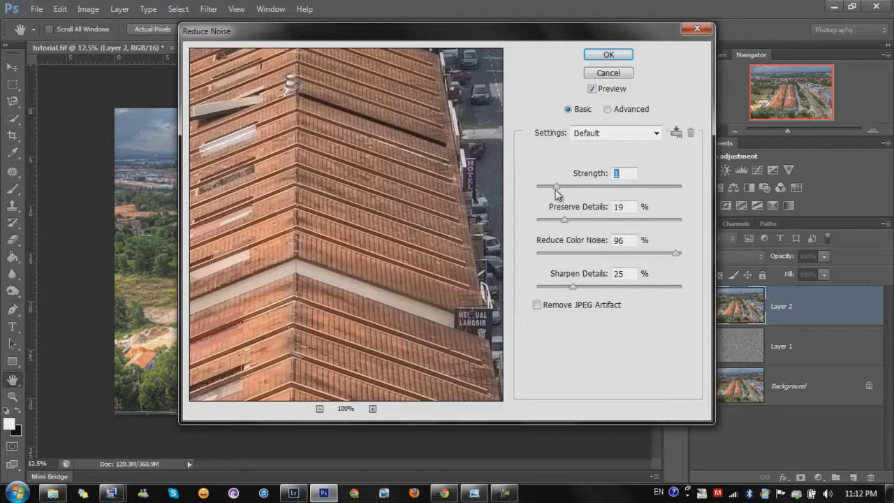
left_click(608, 56)
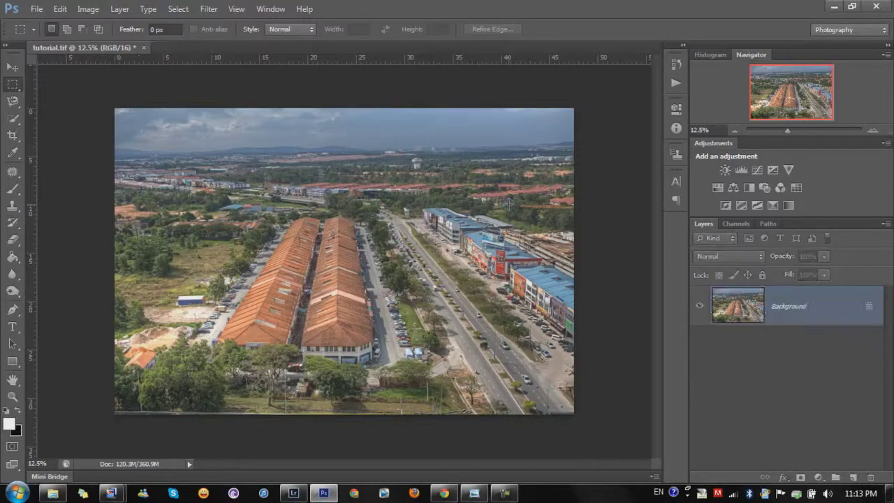
key("ctrl+s")
Switch to Lightroom and import only tutorial.tif from the HDRPREP folder into the library as a copy
left_click(293, 493)
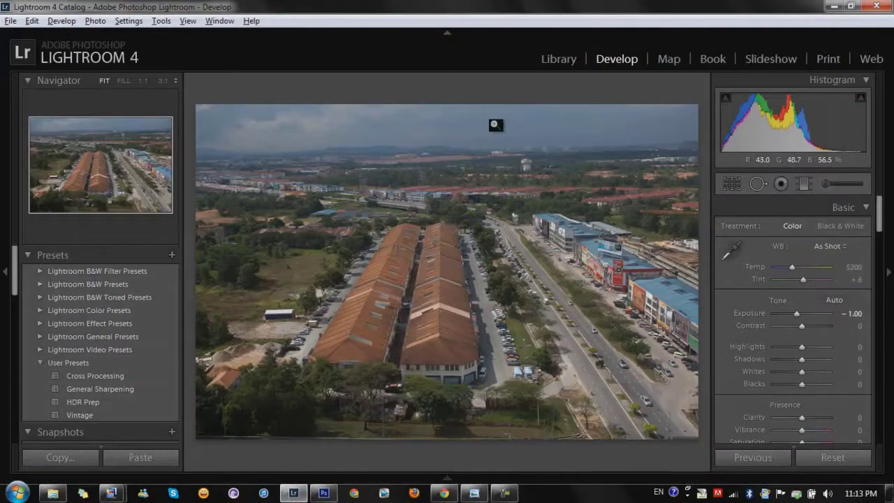
left_click(551, 60)
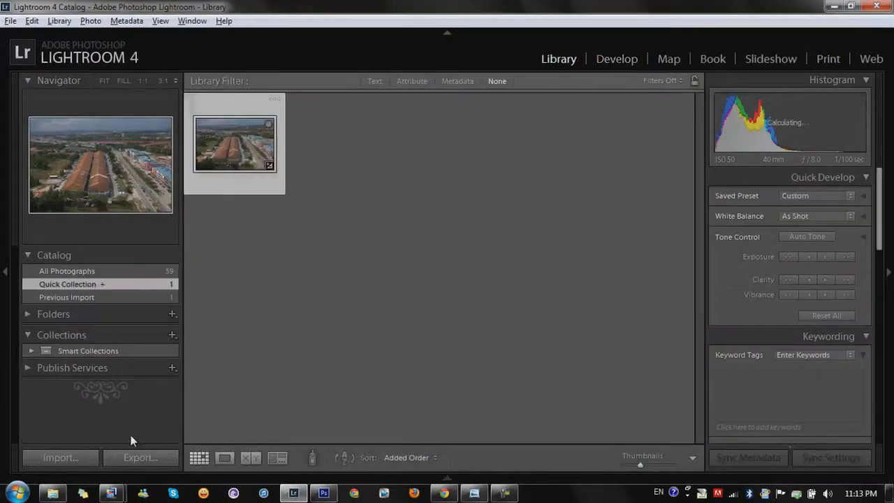
left_click(53, 493)
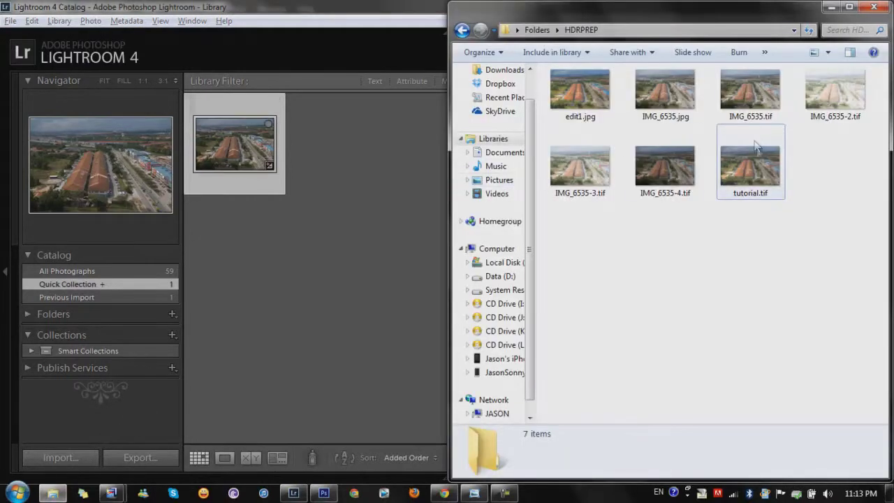
left_click(754, 179)
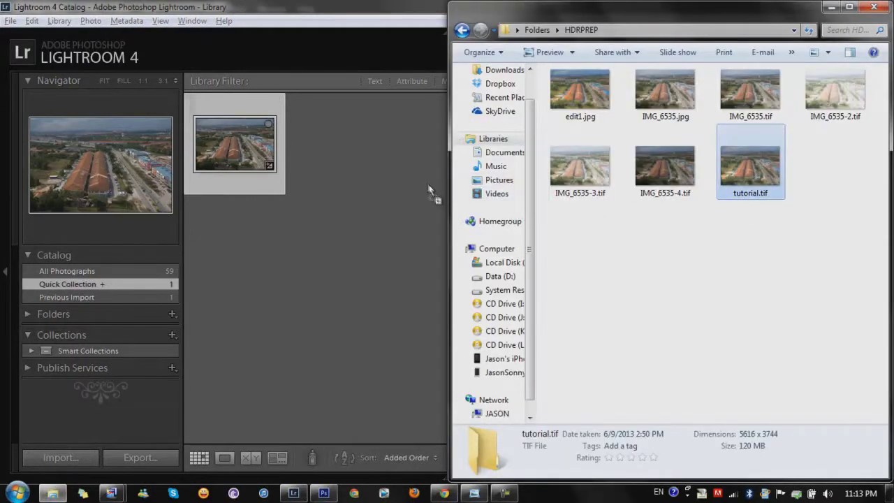
left_click(427, 184)
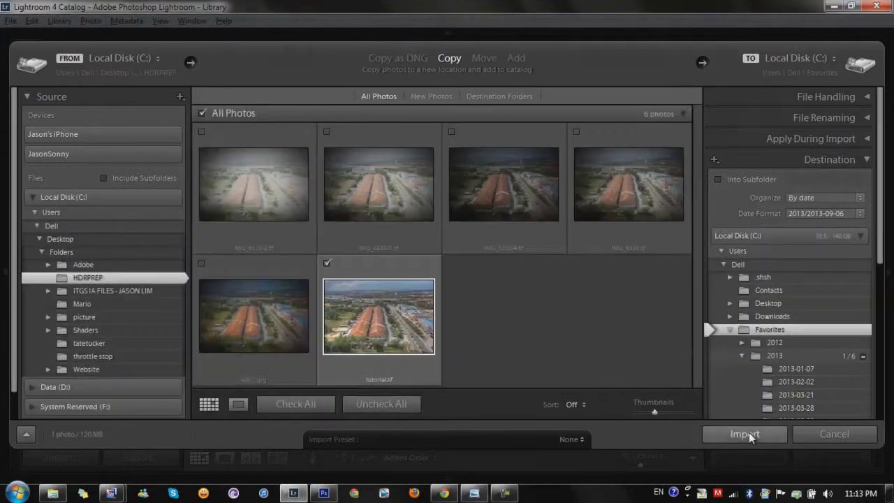
left_click(750, 433)
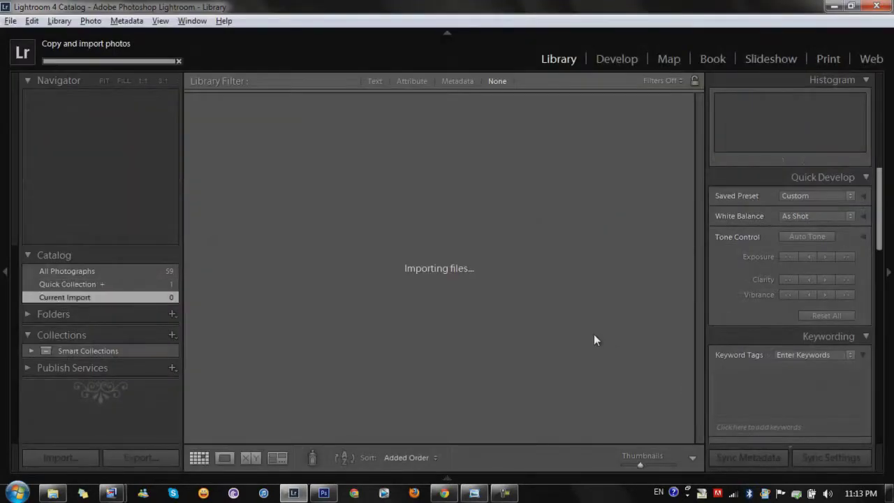
Develop the imported photo with contrast +19, highlights −64, shadows +48, clarity +33 and vibrance +52
left_click(619, 61)
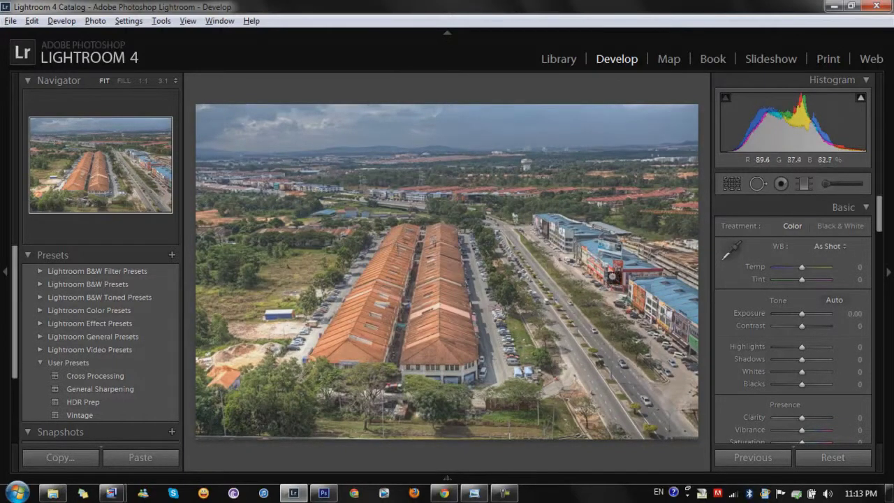
left_click_drag(803, 416, 812, 415)
left_click_drag(803, 358, 809, 325)
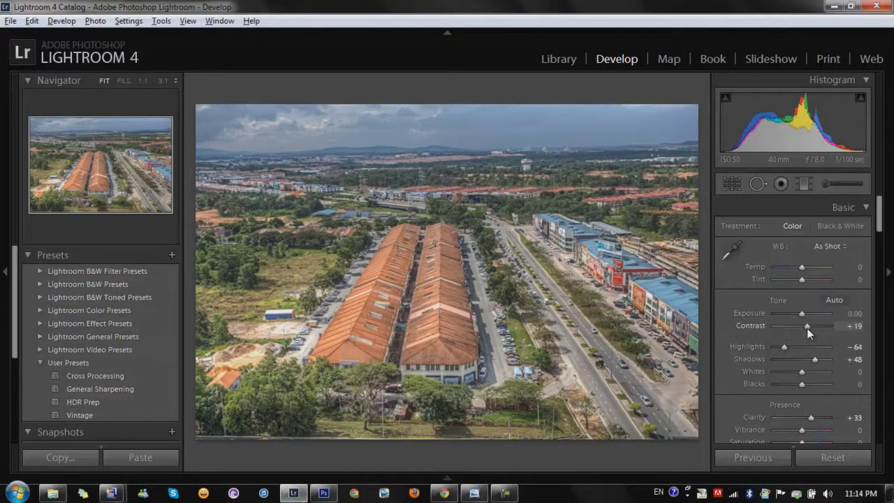
left_click_drag(803, 429, 814, 427)
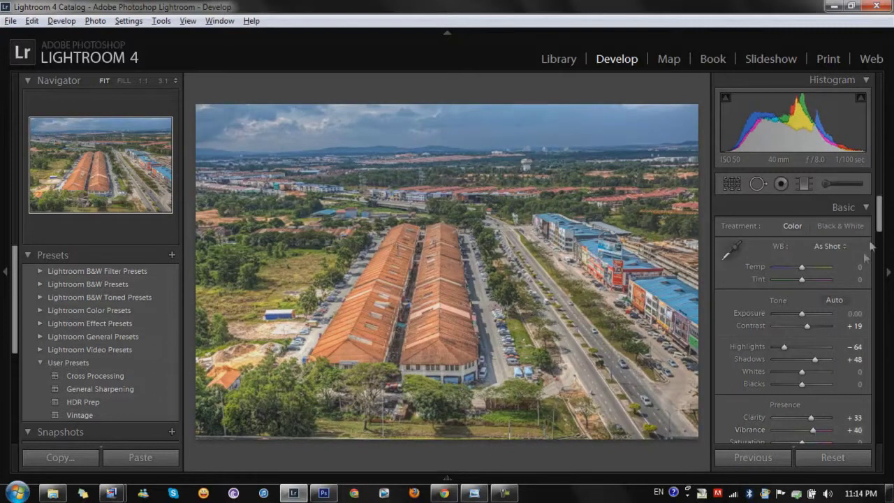
left_click_drag(880, 225, 880, 226)
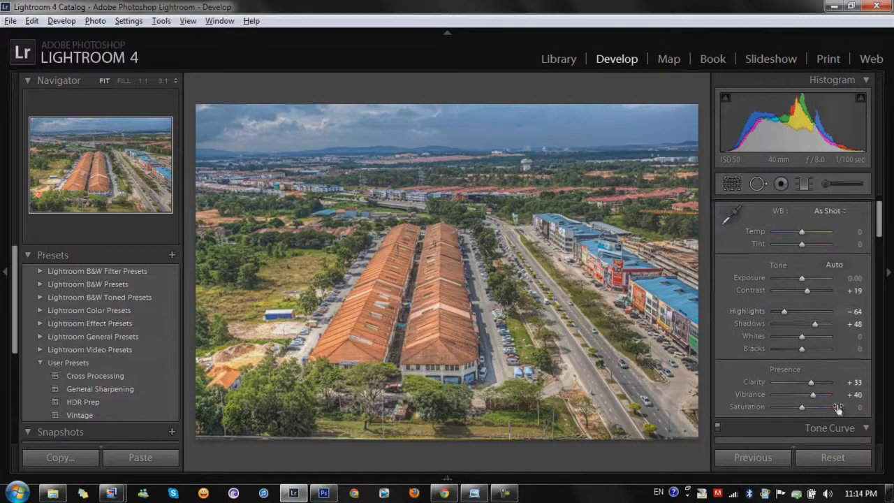
left_click_drag(818, 398, 819, 400)
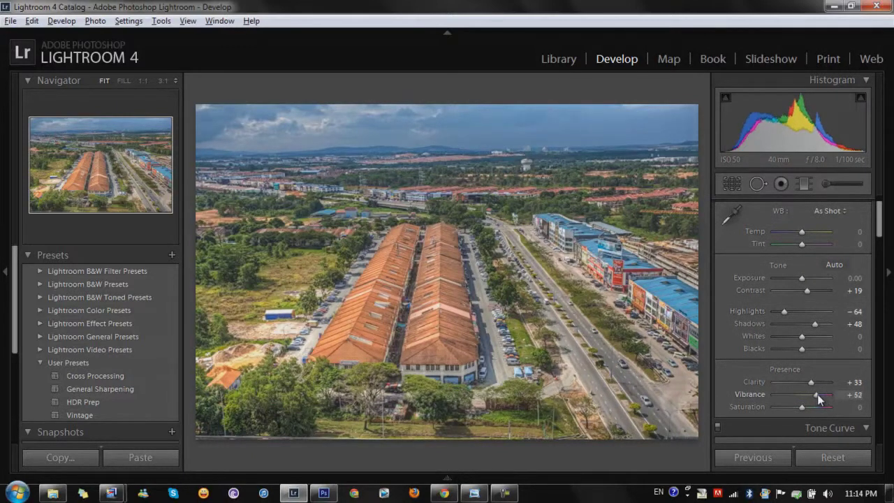